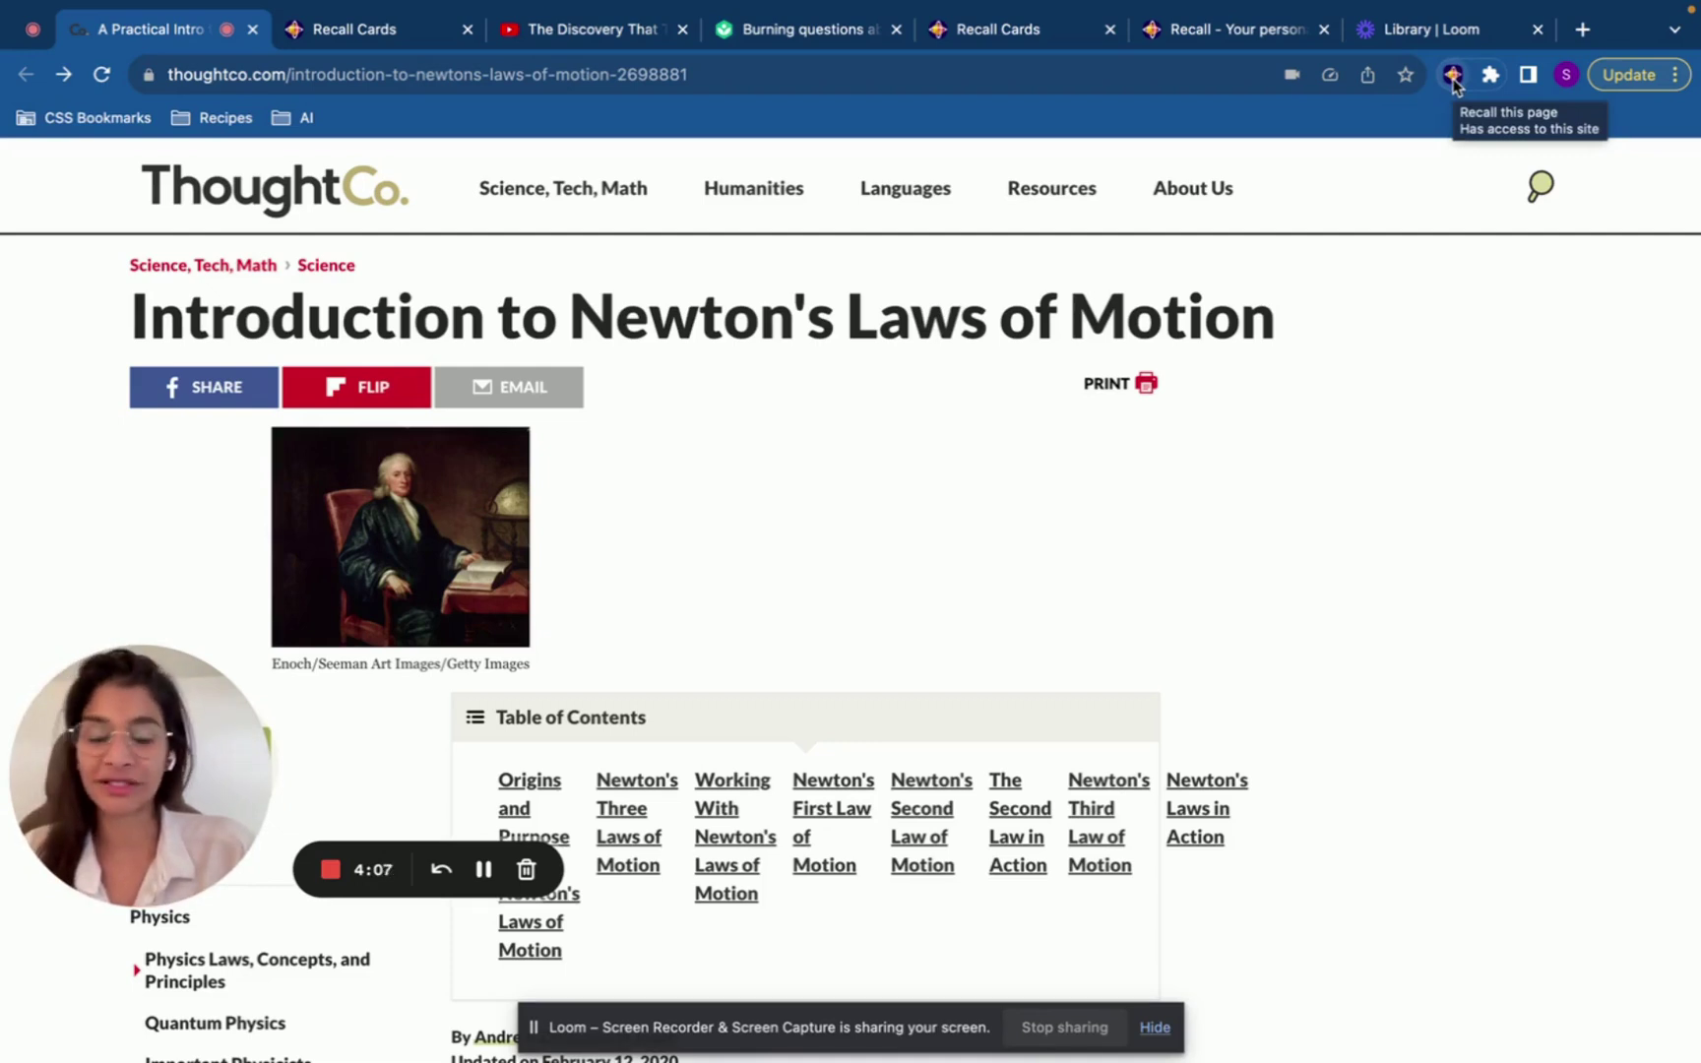
Step: Summarise the Newton's Laws article with the Recall extension and save it to the knowledge base
{"action": "left_click", "coordinate": [1451, 76]}
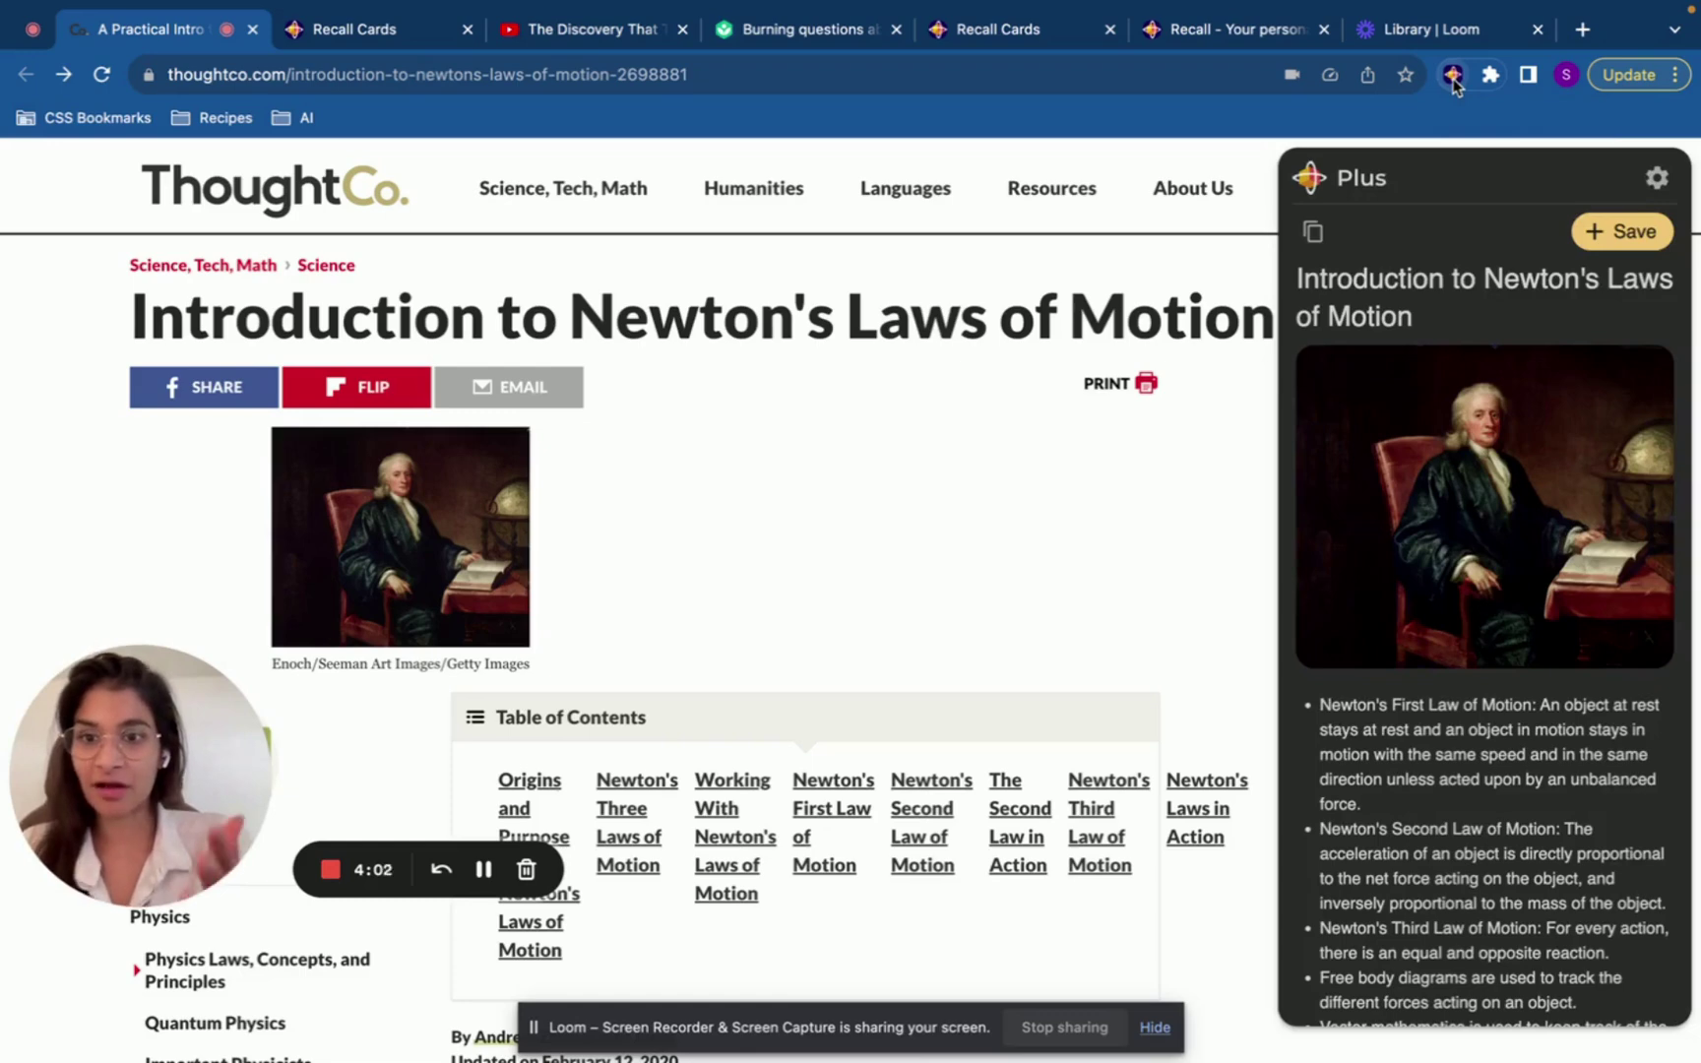
{"action": "scroll", "coordinate": [1448, 738], "scroll_direction": "down", "scroll_amount": 3}
{"action": "scroll", "coordinate": [1448, 738], "scroll_direction": "down", "scroll_amount": 3}
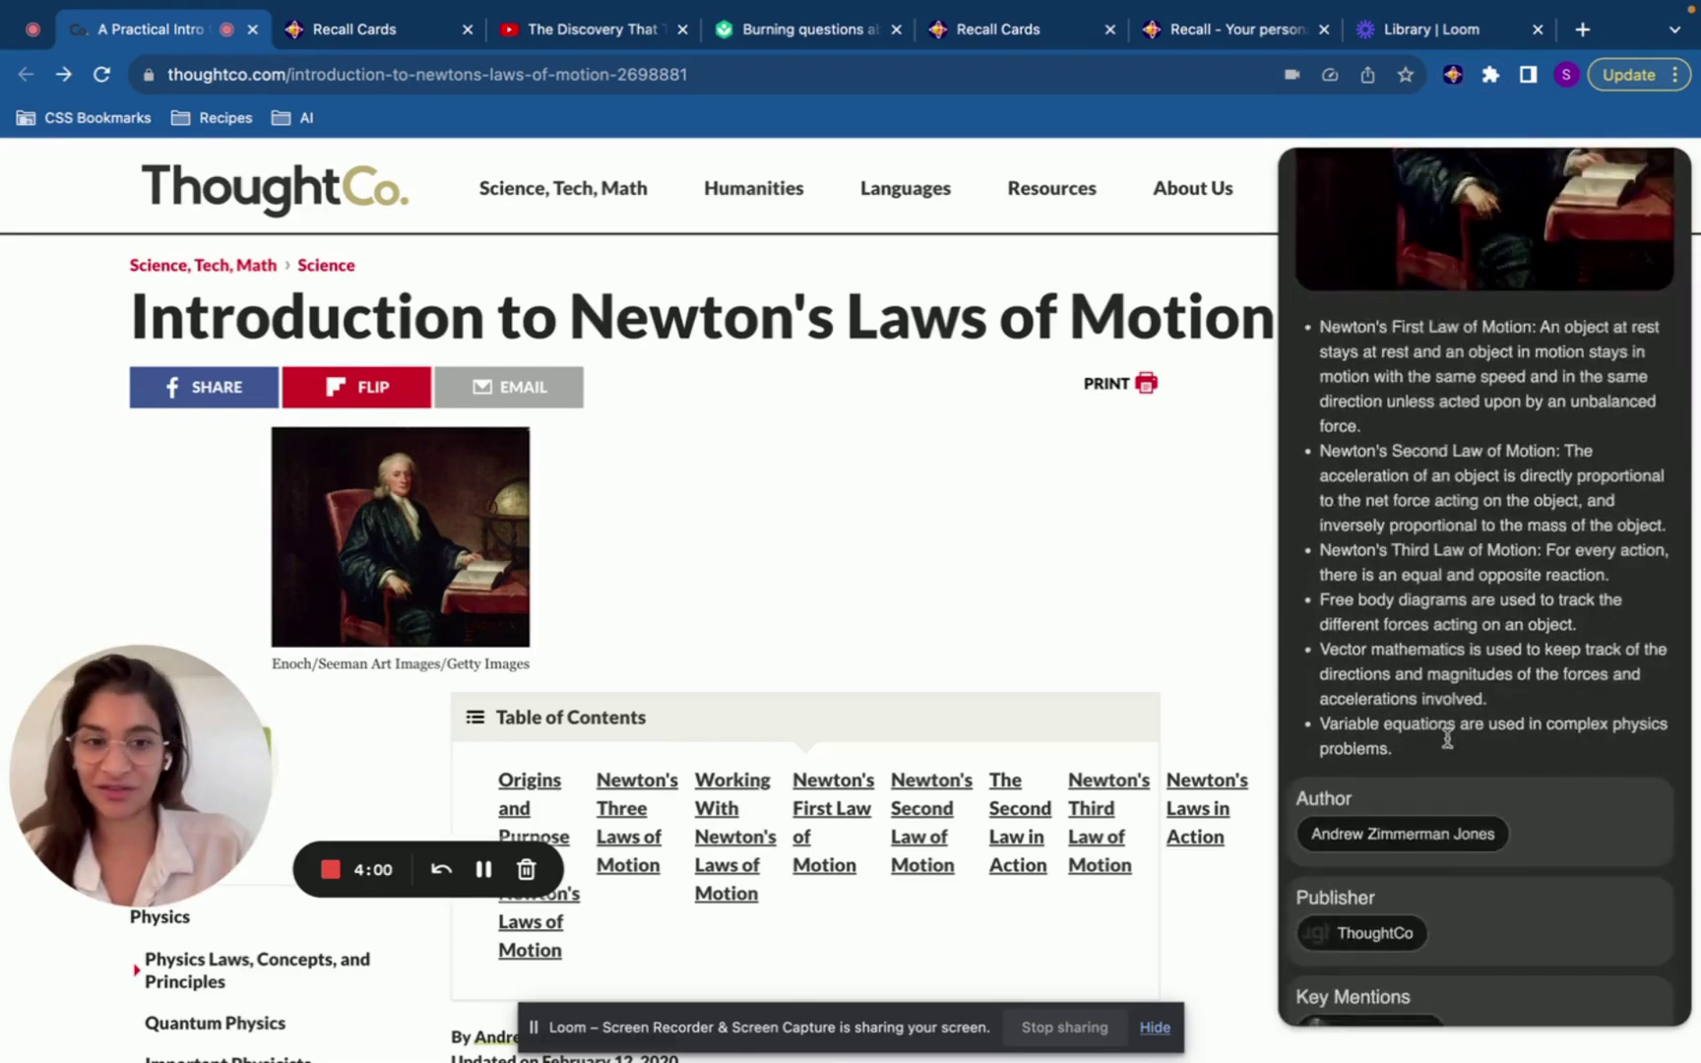
{"action": "scroll", "coordinate": [1448, 738], "scroll_direction": "up", "scroll_amount": 4}
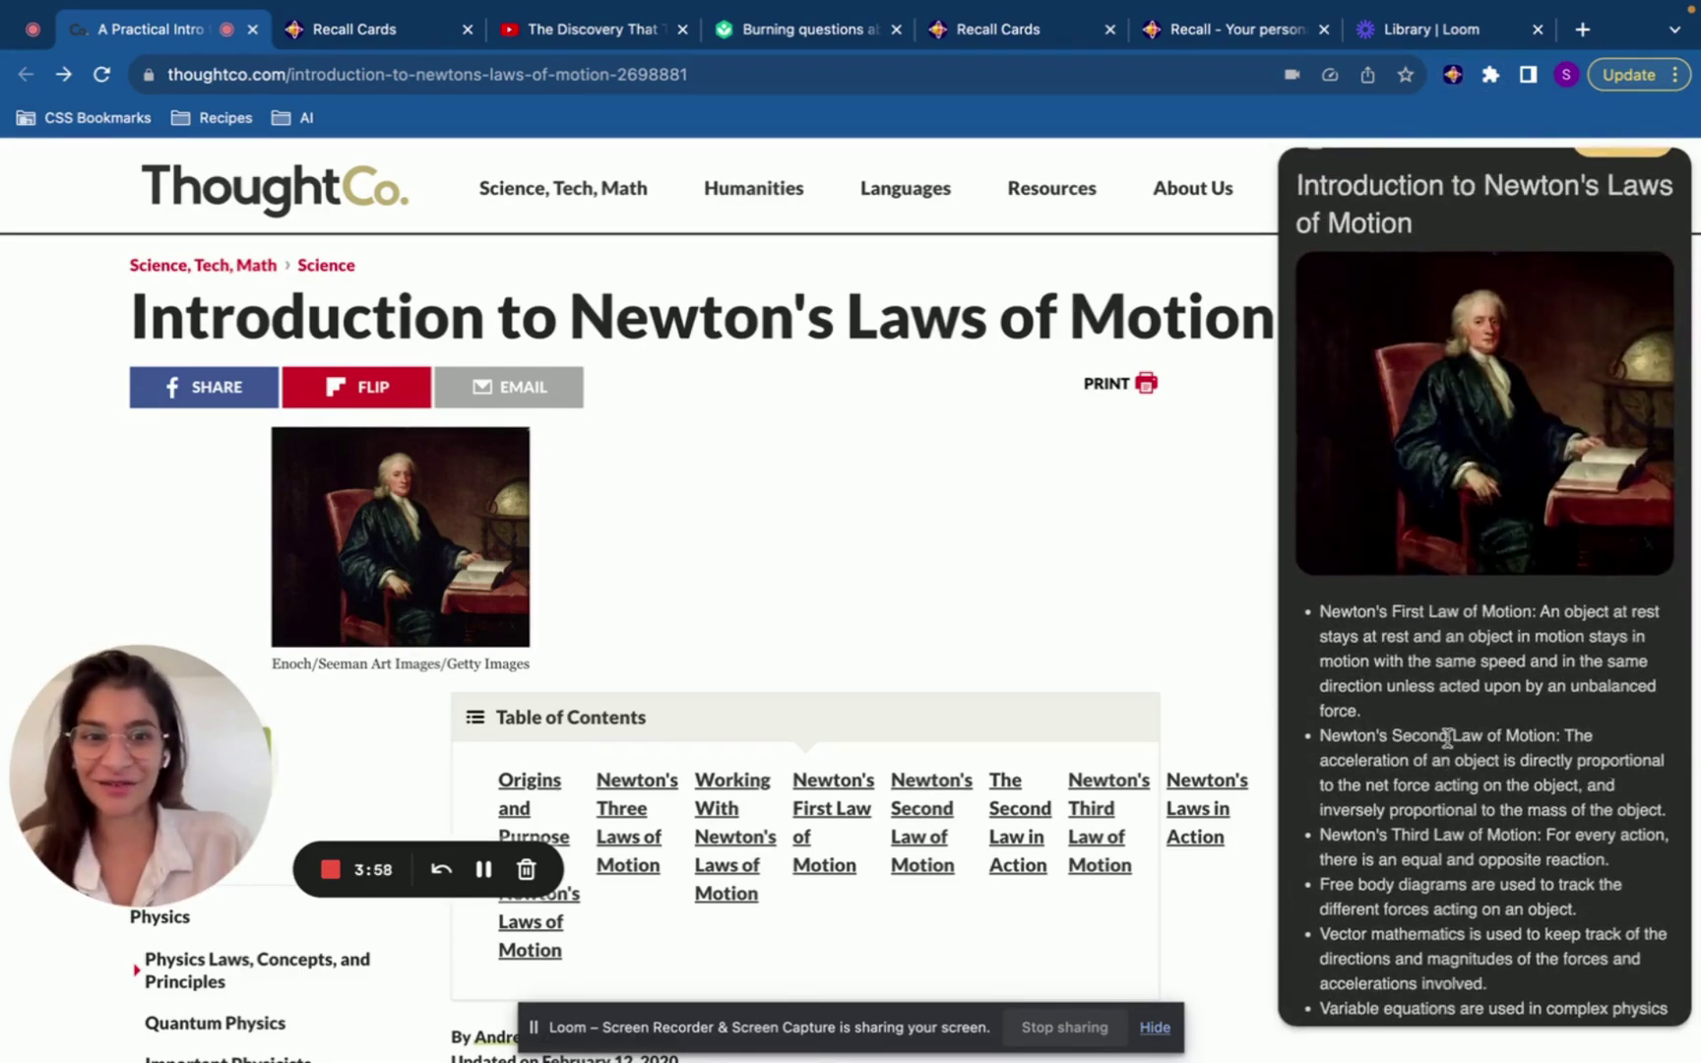
{"action": "scroll", "coordinate": [1448, 737], "scroll_direction": "down", "scroll_amount": 1}
{"action": "scroll", "coordinate": [1446, 744], "scroll_direction": "down", "scroll_amount": 2}
{"action": "scroll", "coordinate": [1445, 751], "scroll_direction": "down", "scroll_amount": 5}
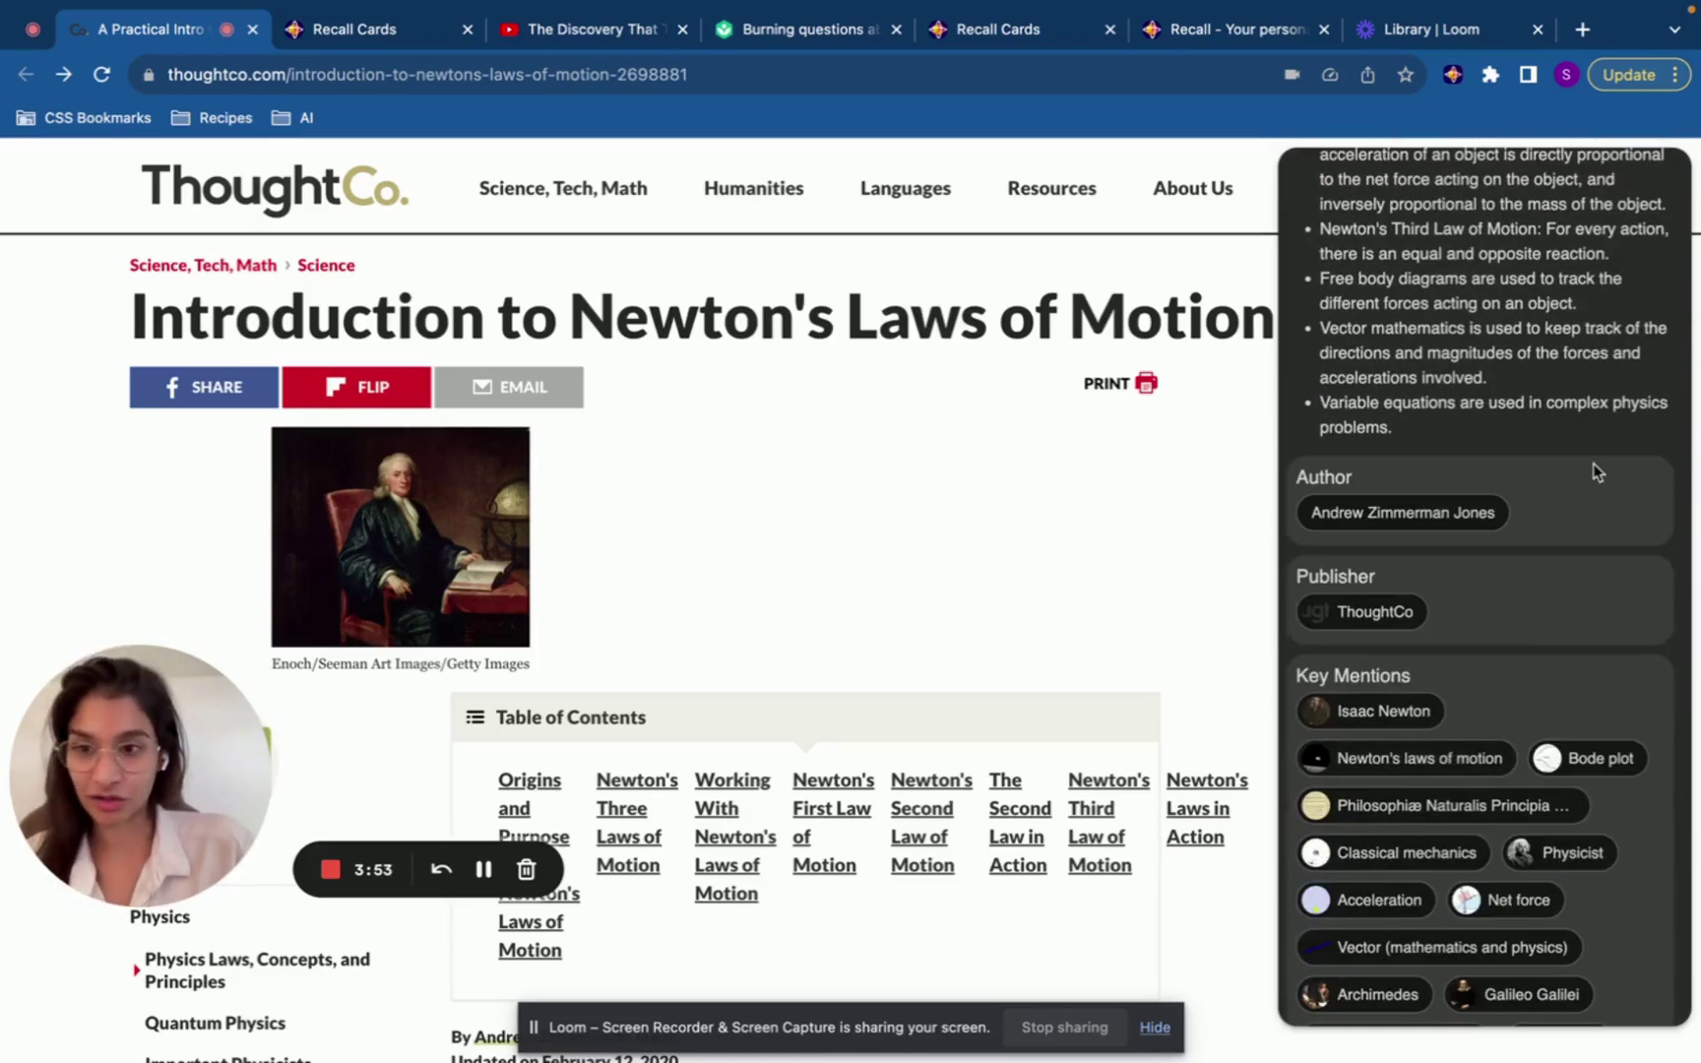
{"action": "scroll", "coordinate": [1597, 472], "scroll_direction": "up", "scroll_amount": 5}
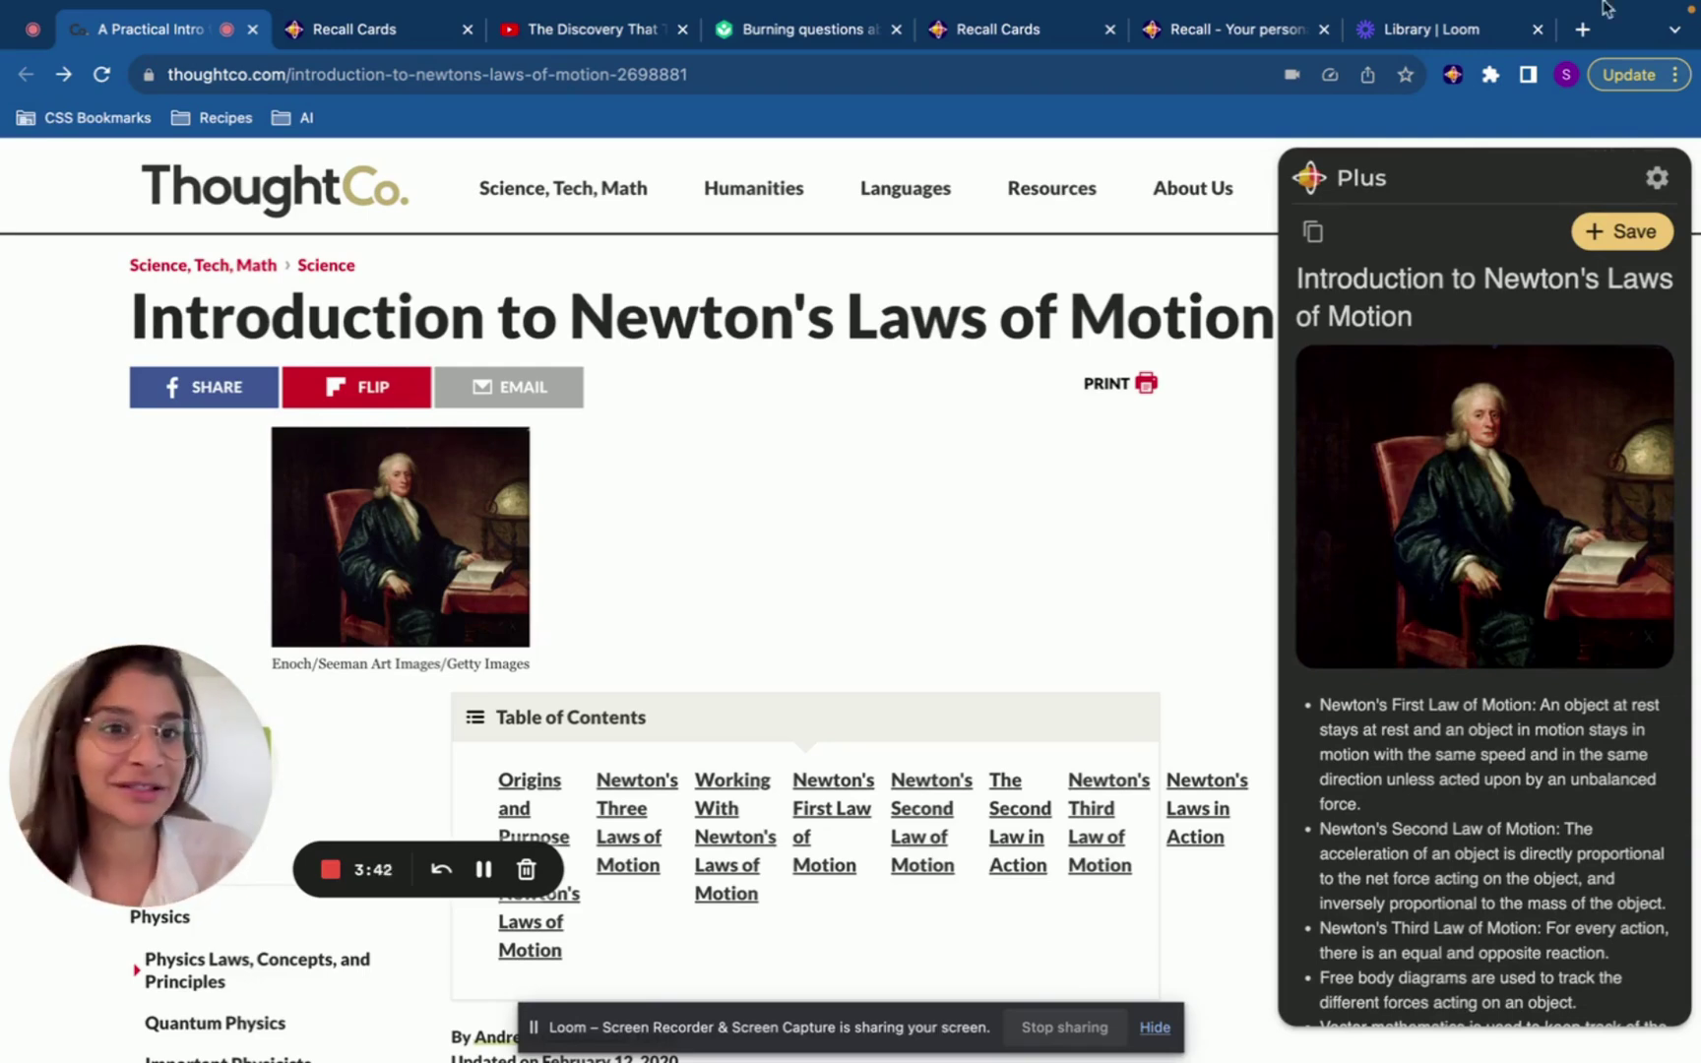
{"action": "left_click", "coordinate": [1585, 233]}
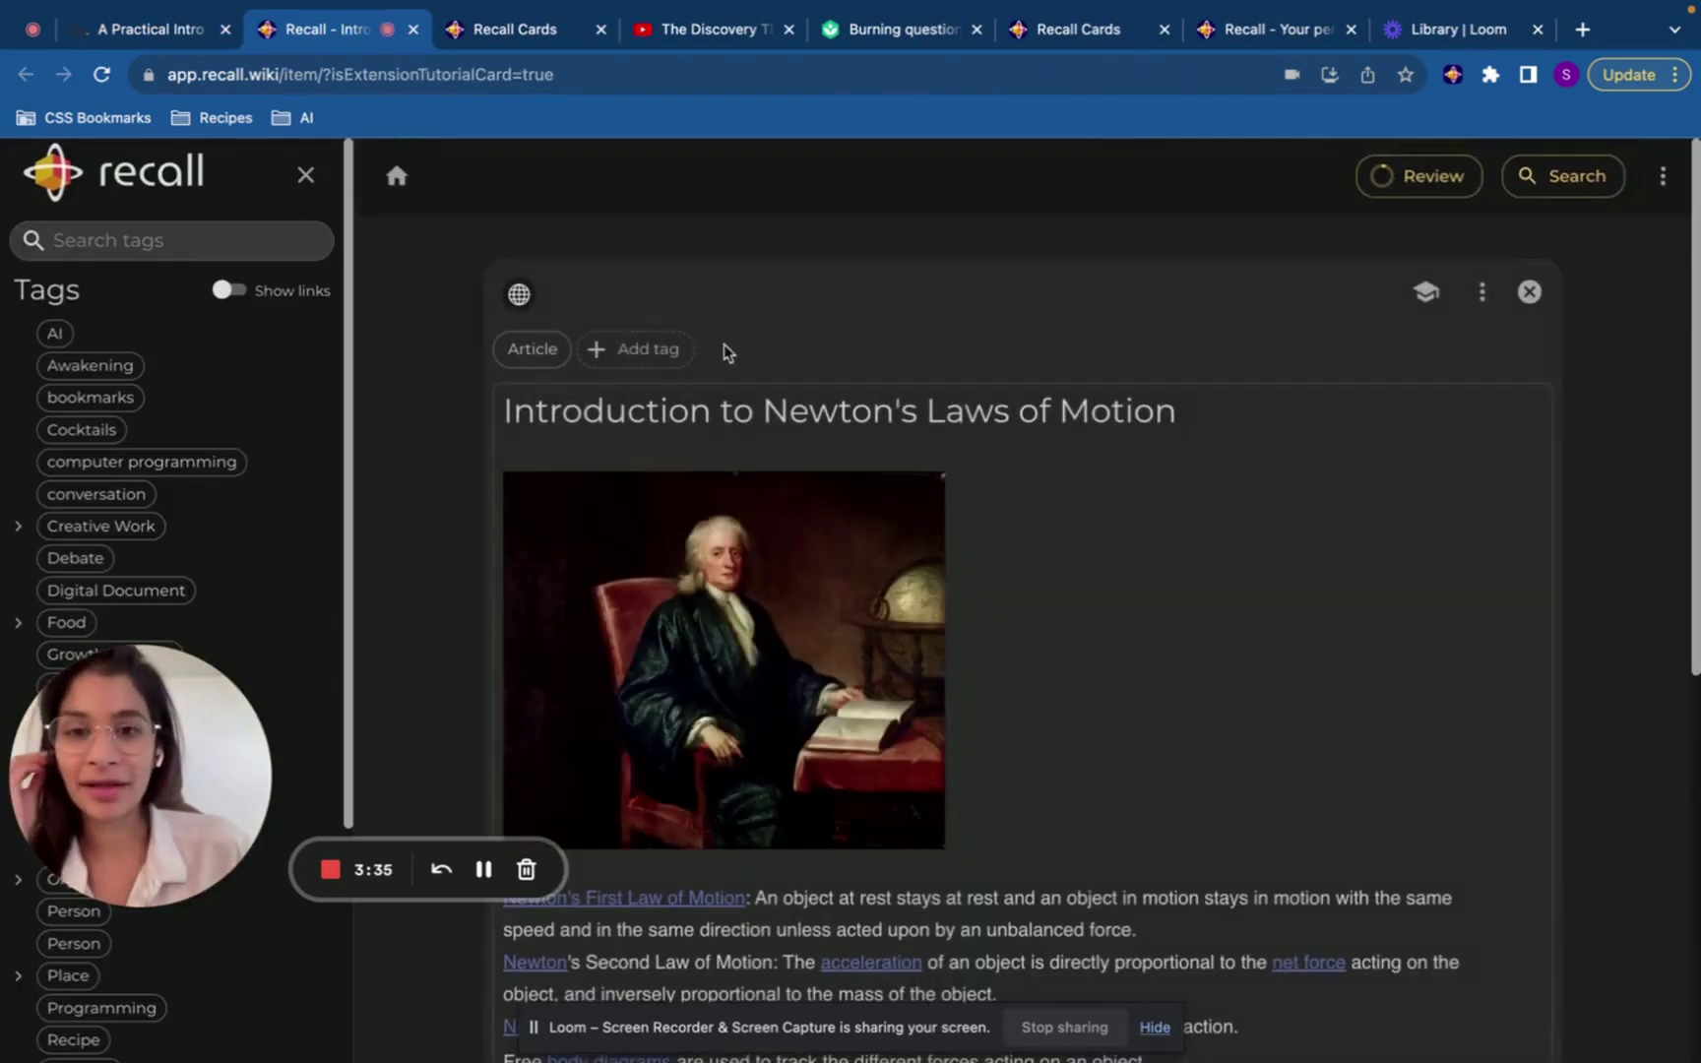
Step: Tag the Newton's Laws article card with Science and scroll down to its Links section
{"action": "left_click", "coordinate": [670, 352]}
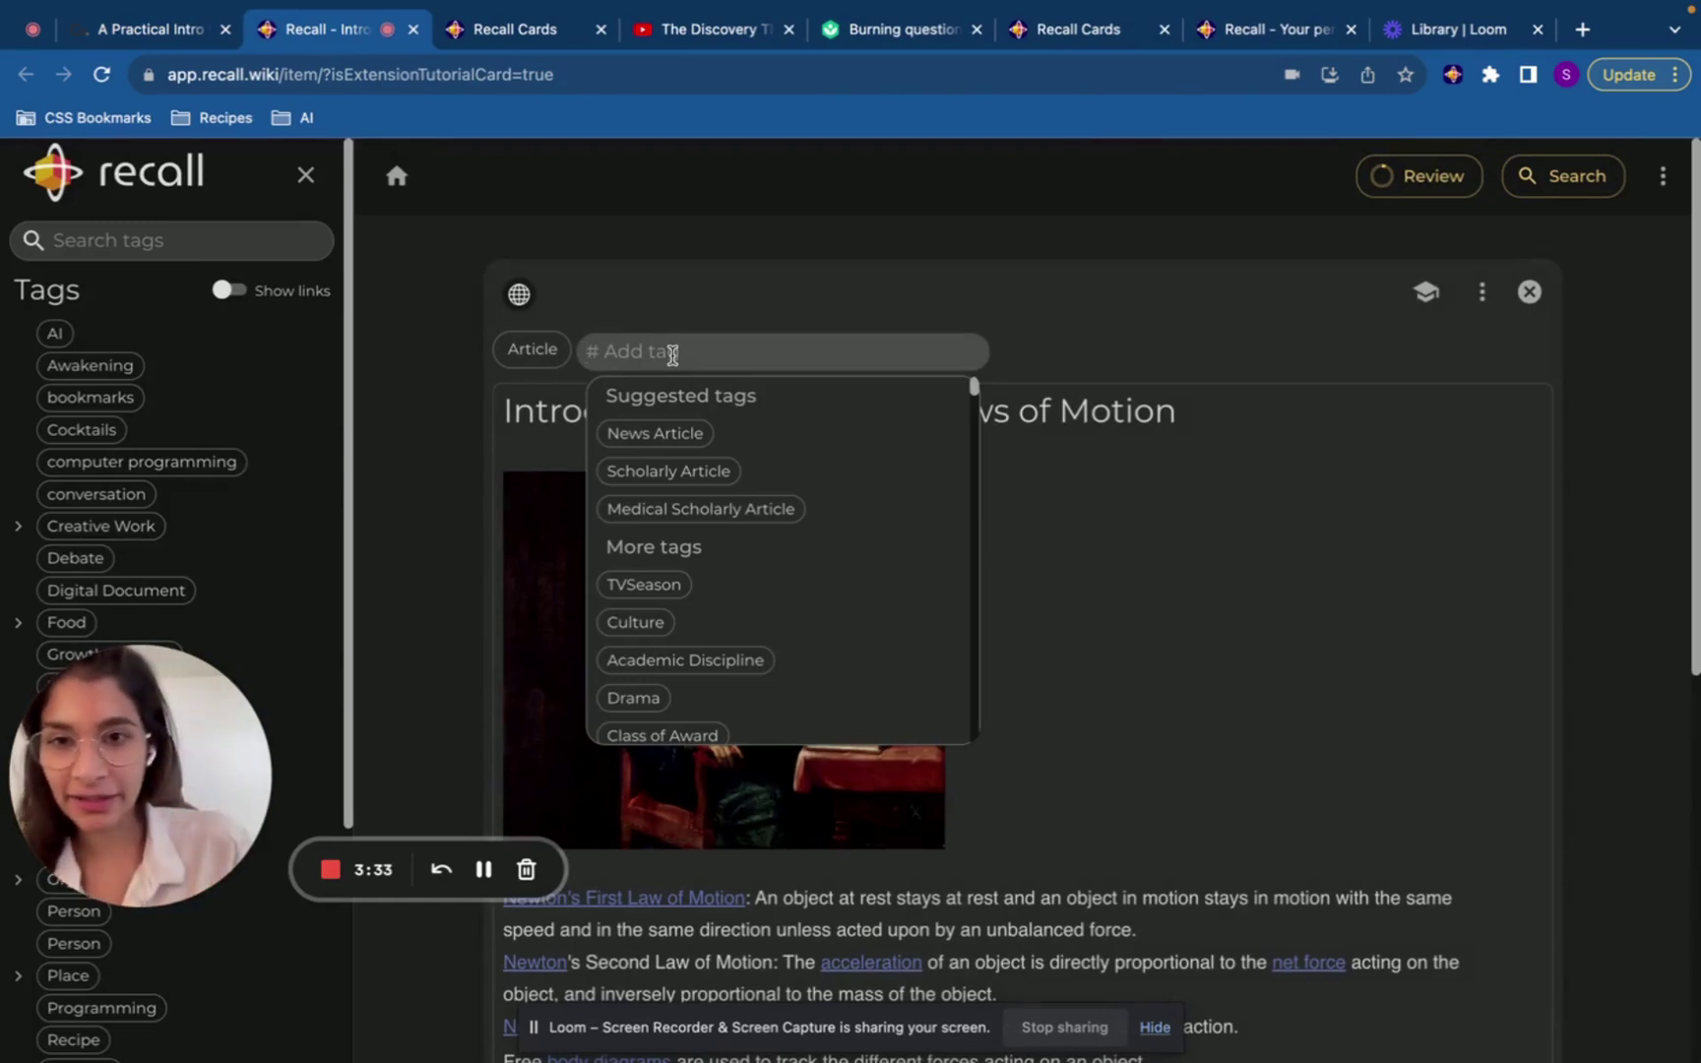
{"action": "type", "text": "scie"}
{"action": "left_click", "coordinate": [625, 428]}
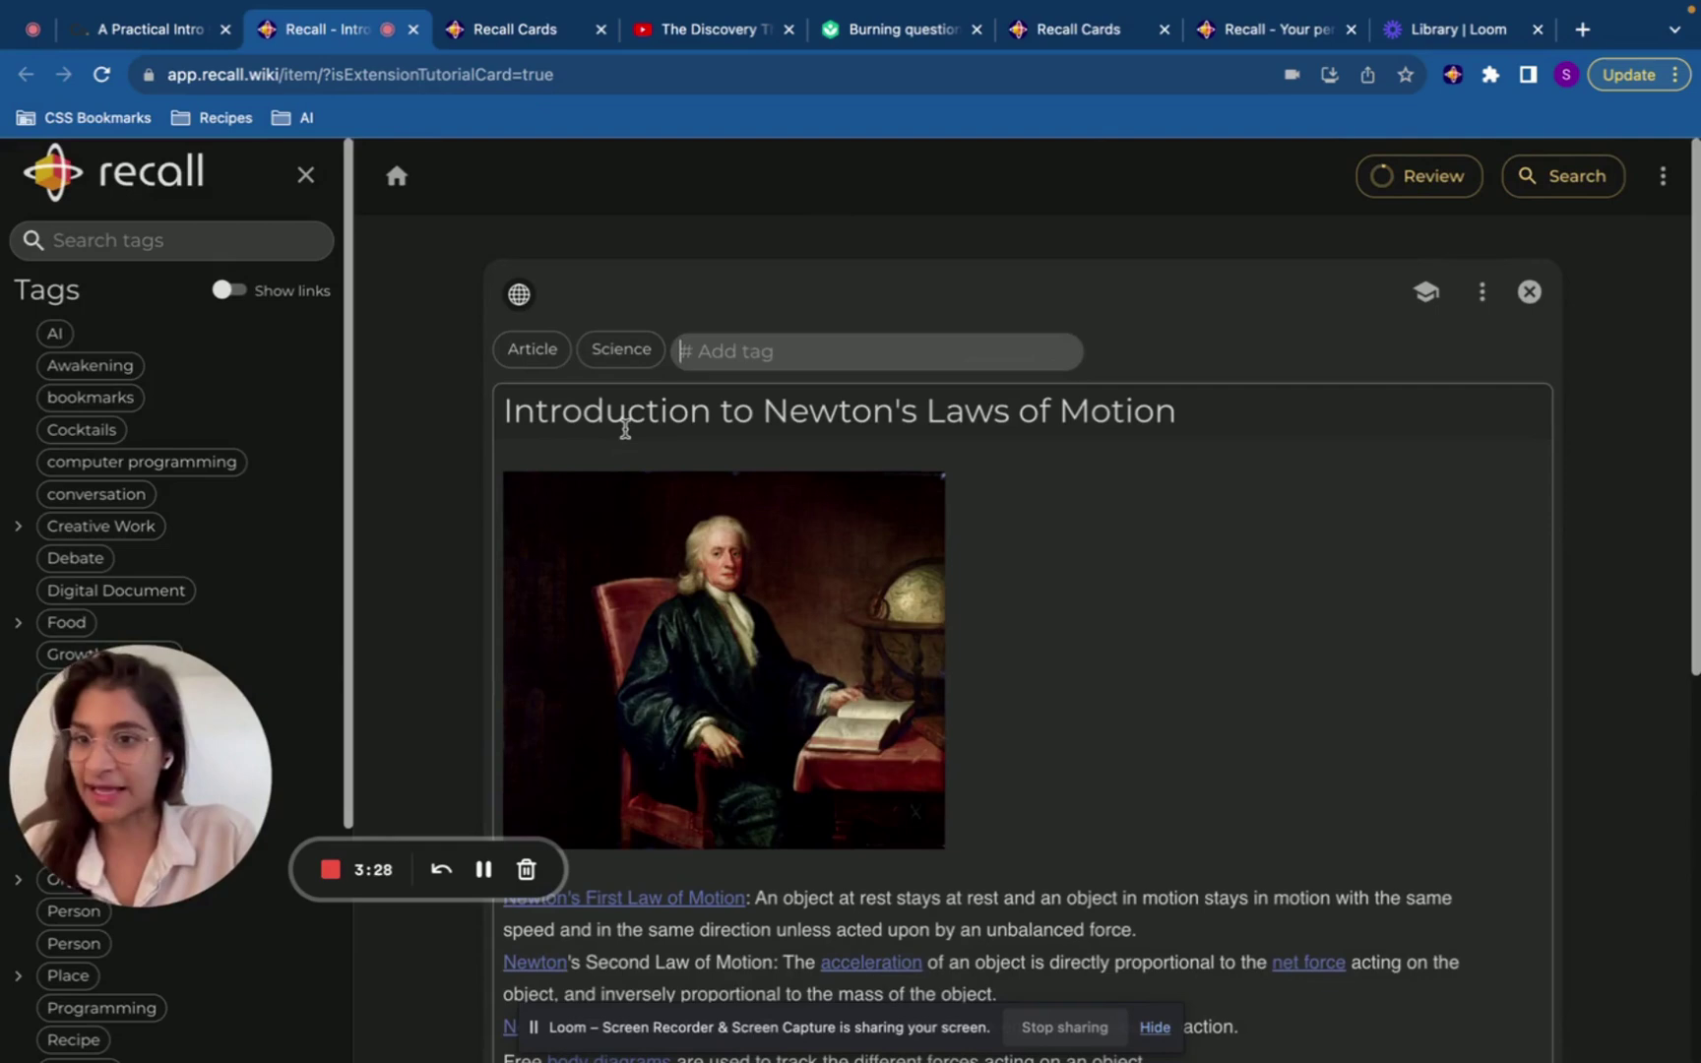
{"action": "left_click_drag", "start_coordinate": [140, 775], "coordinate": [215, 494]}
{"action": "scroll", "coordinate": [20, 919], "scroll_direction": "down", "scroll_amount": 4}
{"action": "scroll", "coordinate": [19, 920], "scroll_direction": "down", "scroll_amount": 1}
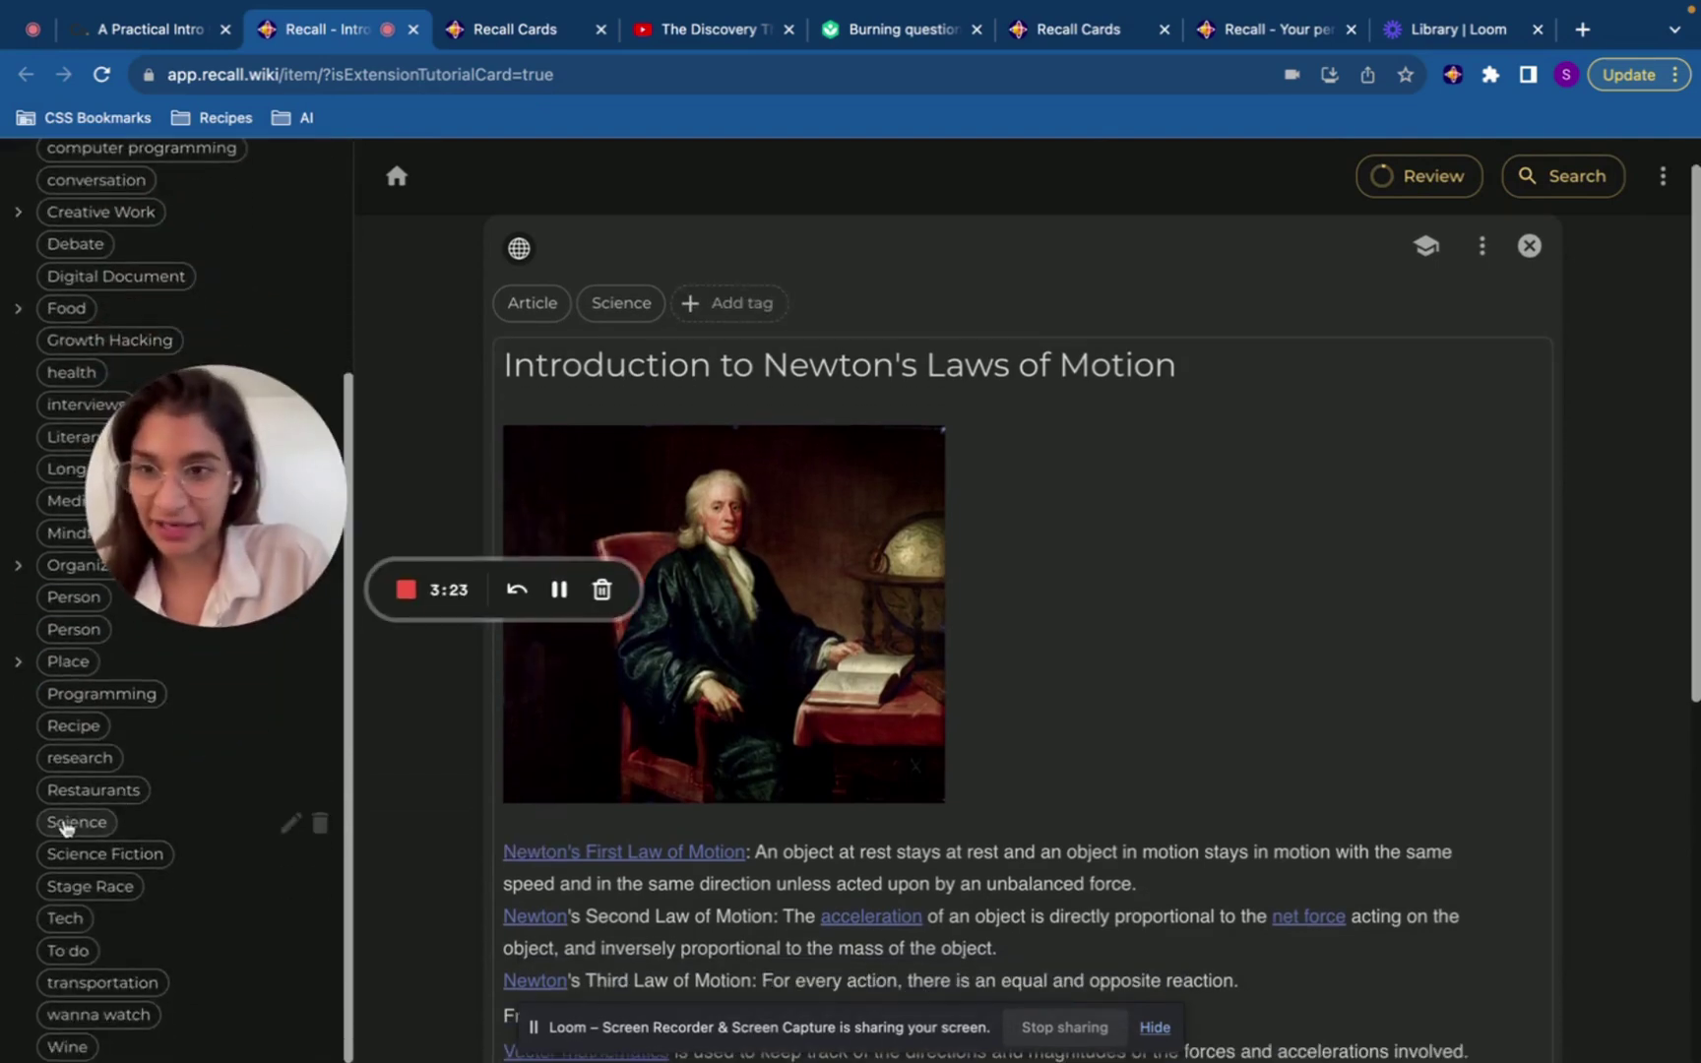
{"action": "scroll", "coordinate": [1359, 405], "scroll_direction": "down", "scroll_amount": 3}
{"action": "scroll", "coordinate": [1359, 405], "scroll_direction": "down", "scroll_amount": 3}
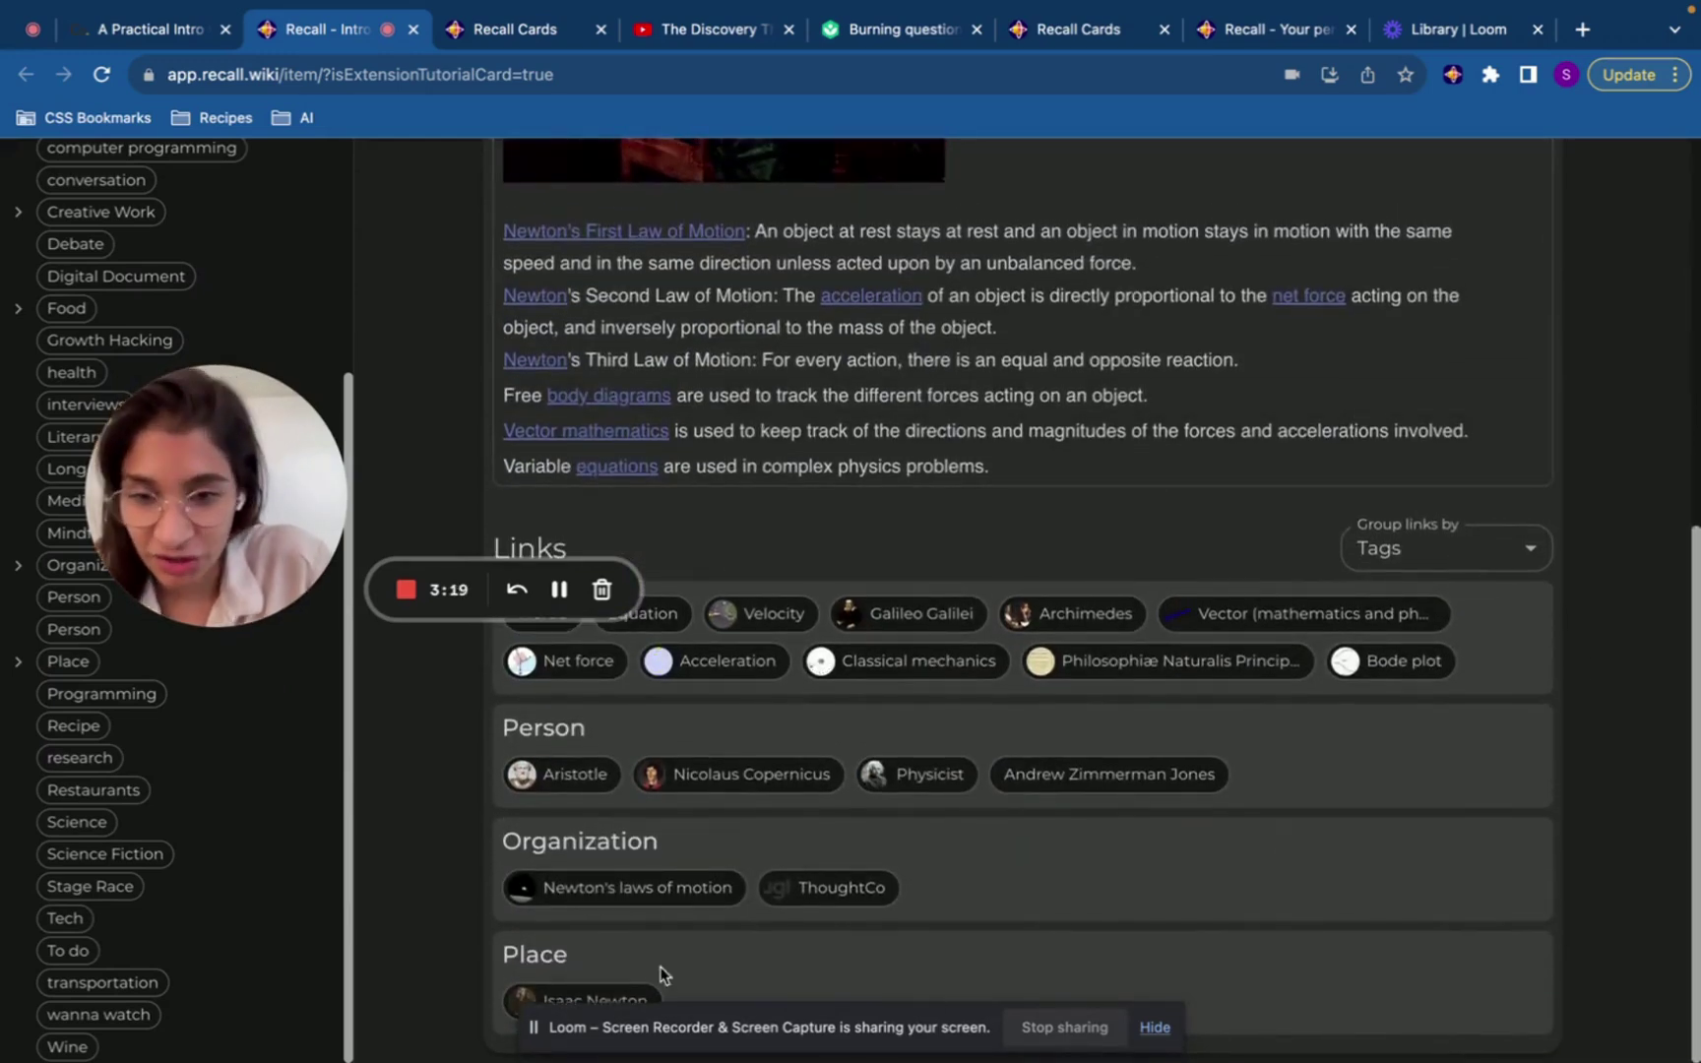
Step: Expand the linked Isaac Newton card to its full biography and peek at its Axial precession link
{"action": "mouse_move", "coordinate": [581, 998]}
{"action": "left_click", "coordinate": [586, 949]}
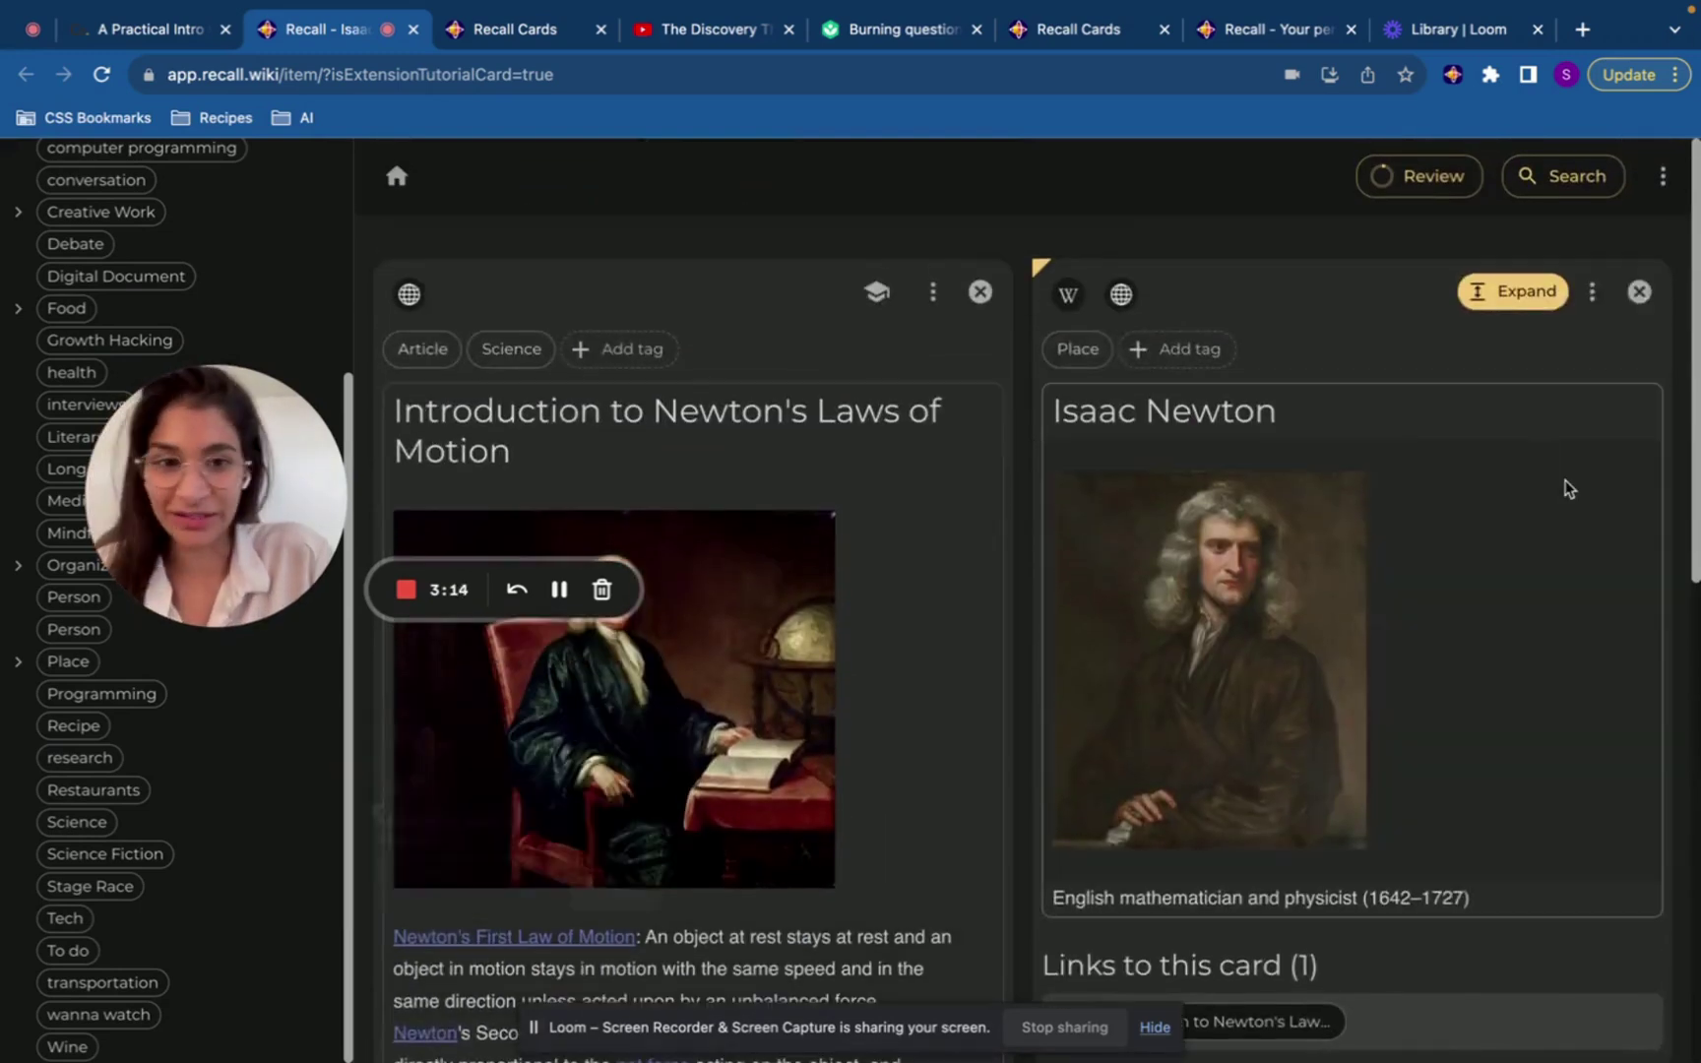
{"action": "left_click", "coordinate": [1531, 303]}
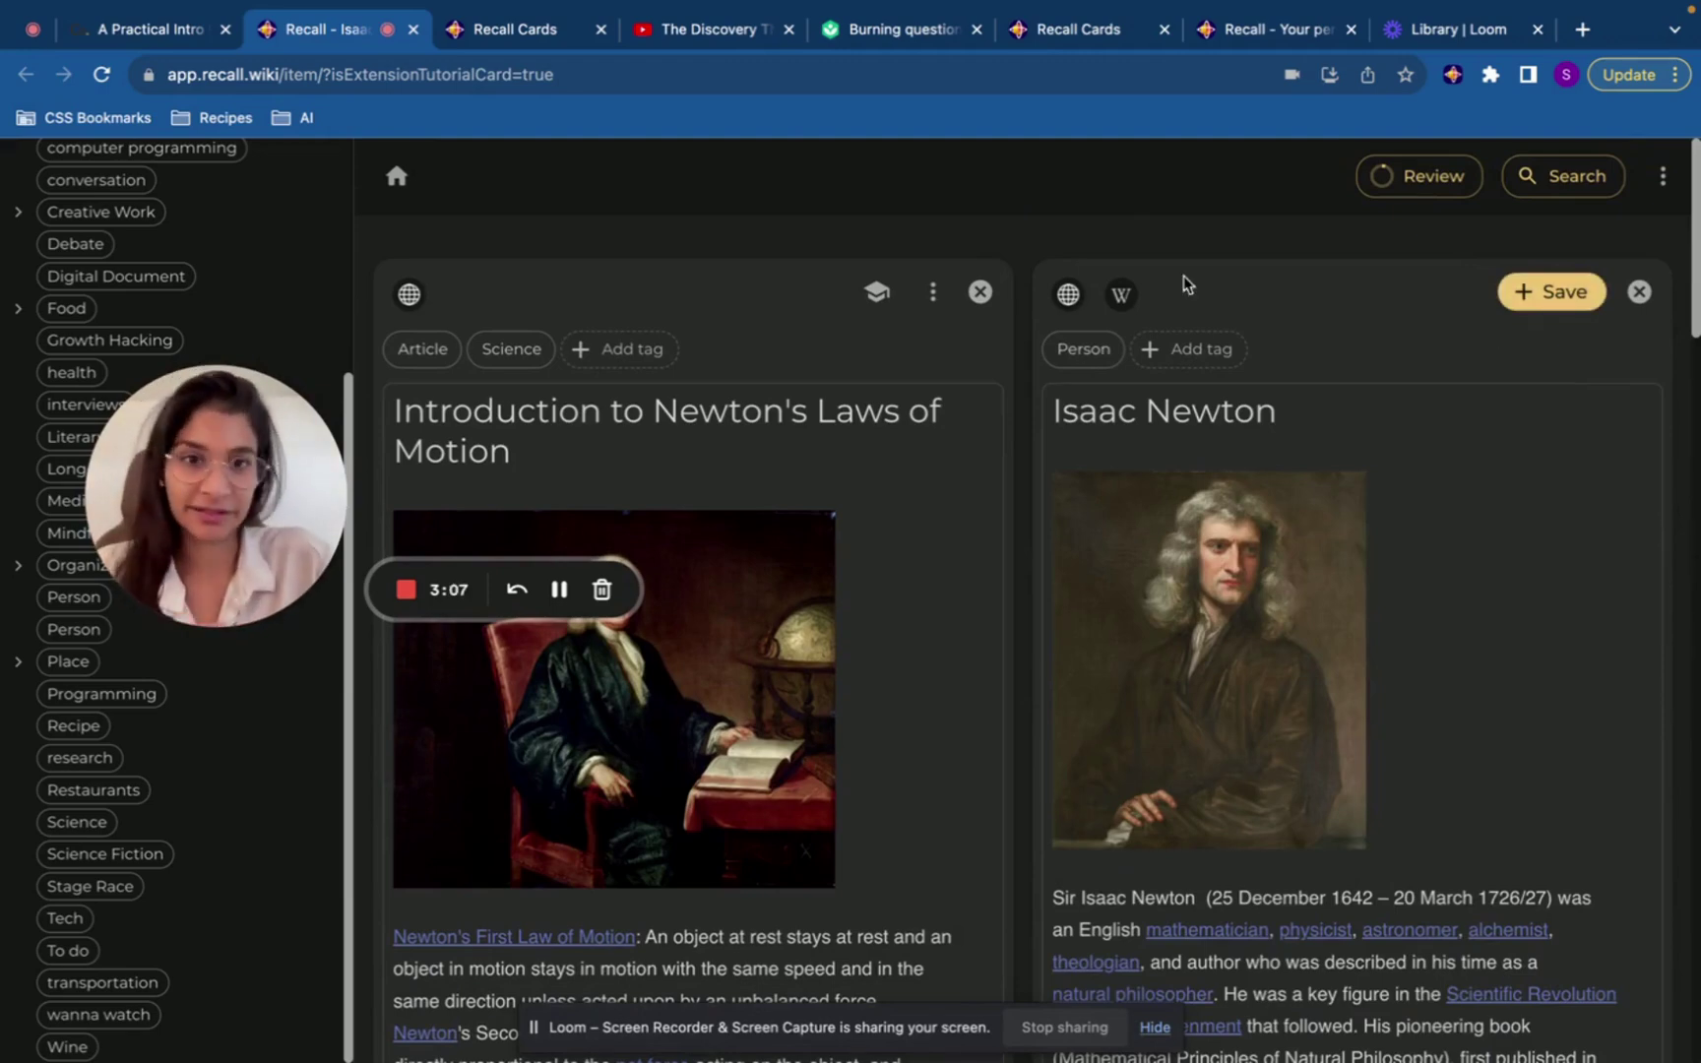
{"action": "scroll", "coordinate": [1428, 550], "scroll_direction": "down", "scroll_amount": 1}
{"action": "scroll", "coordinate": [1427, 549], "scroll_direction": "down", "scroll_amount": 6}
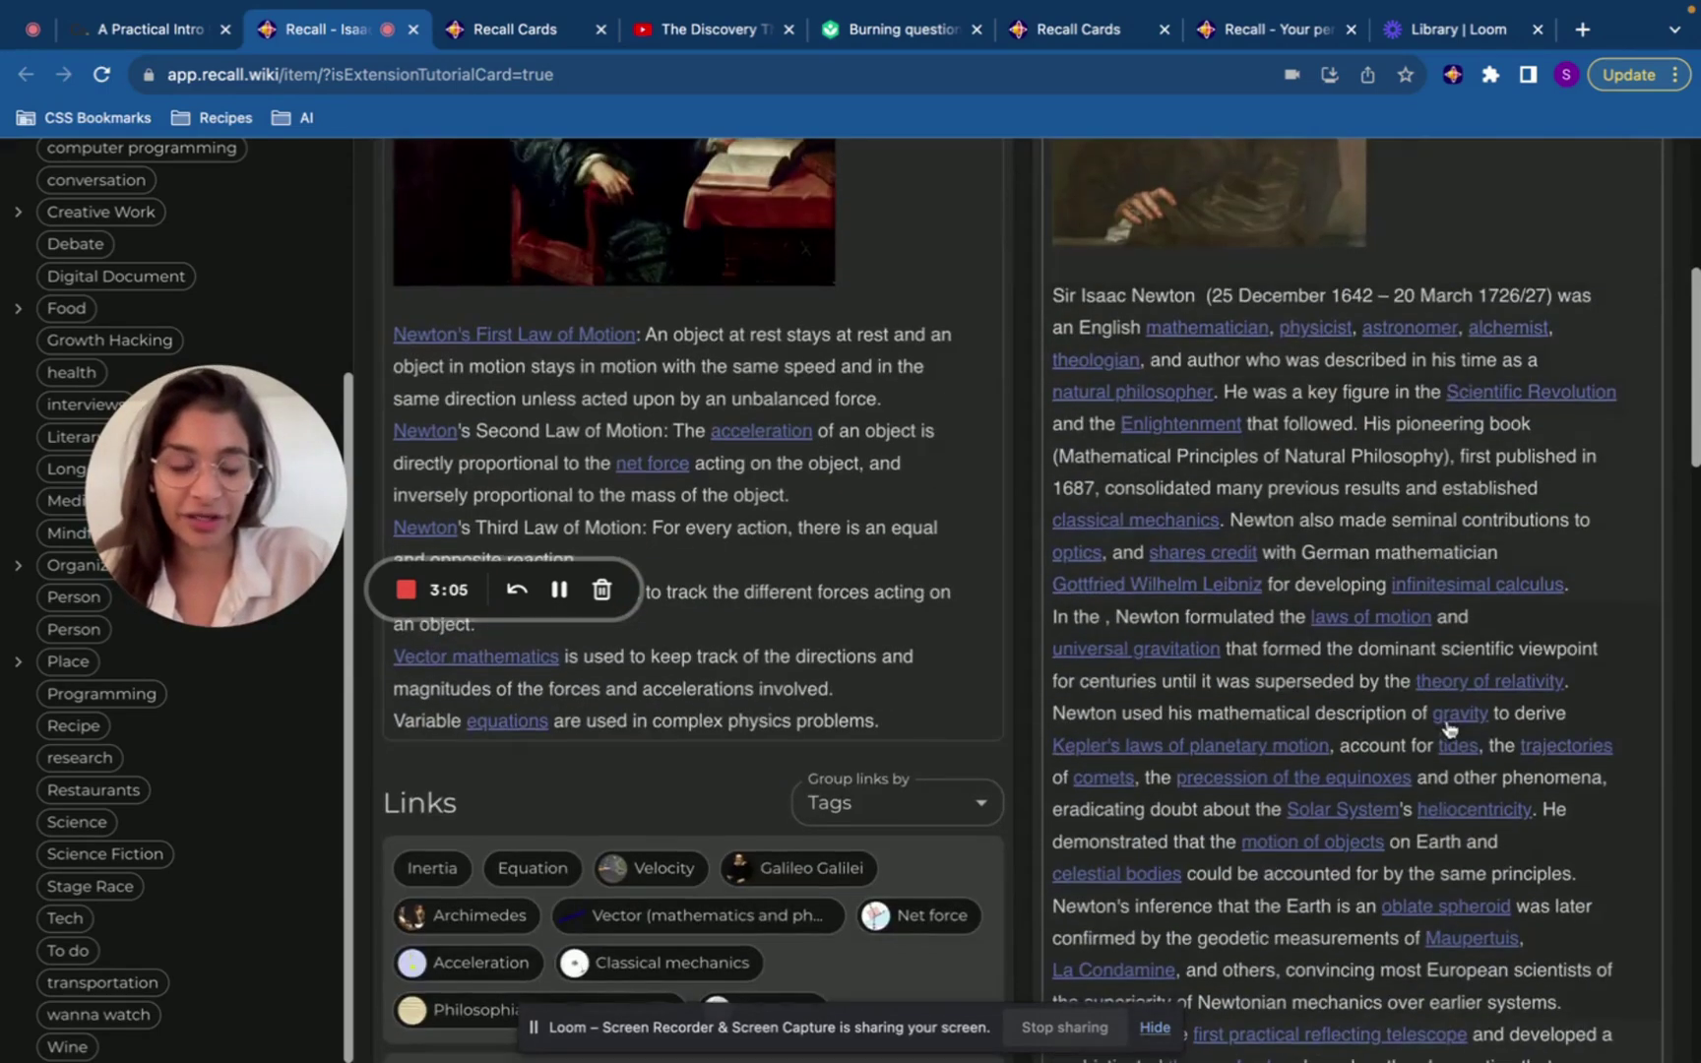
{"action": "scroll", "coordinate": [1454, 721], "scroll_direction": "down", "scroll_amount": 5}
{"action": "scroll", "coordinate": [1454, 722], "scroll_direction": "down", "scroll_amount": 10}
{"action": "scroll", "coordinate": [1445, 728], "scroll_direction": "up", "scroll_amount": 3}
{"action": "scroll", "coordinate": [1446, 730], "scroll_direction": "up", "scroll_amount": 1}
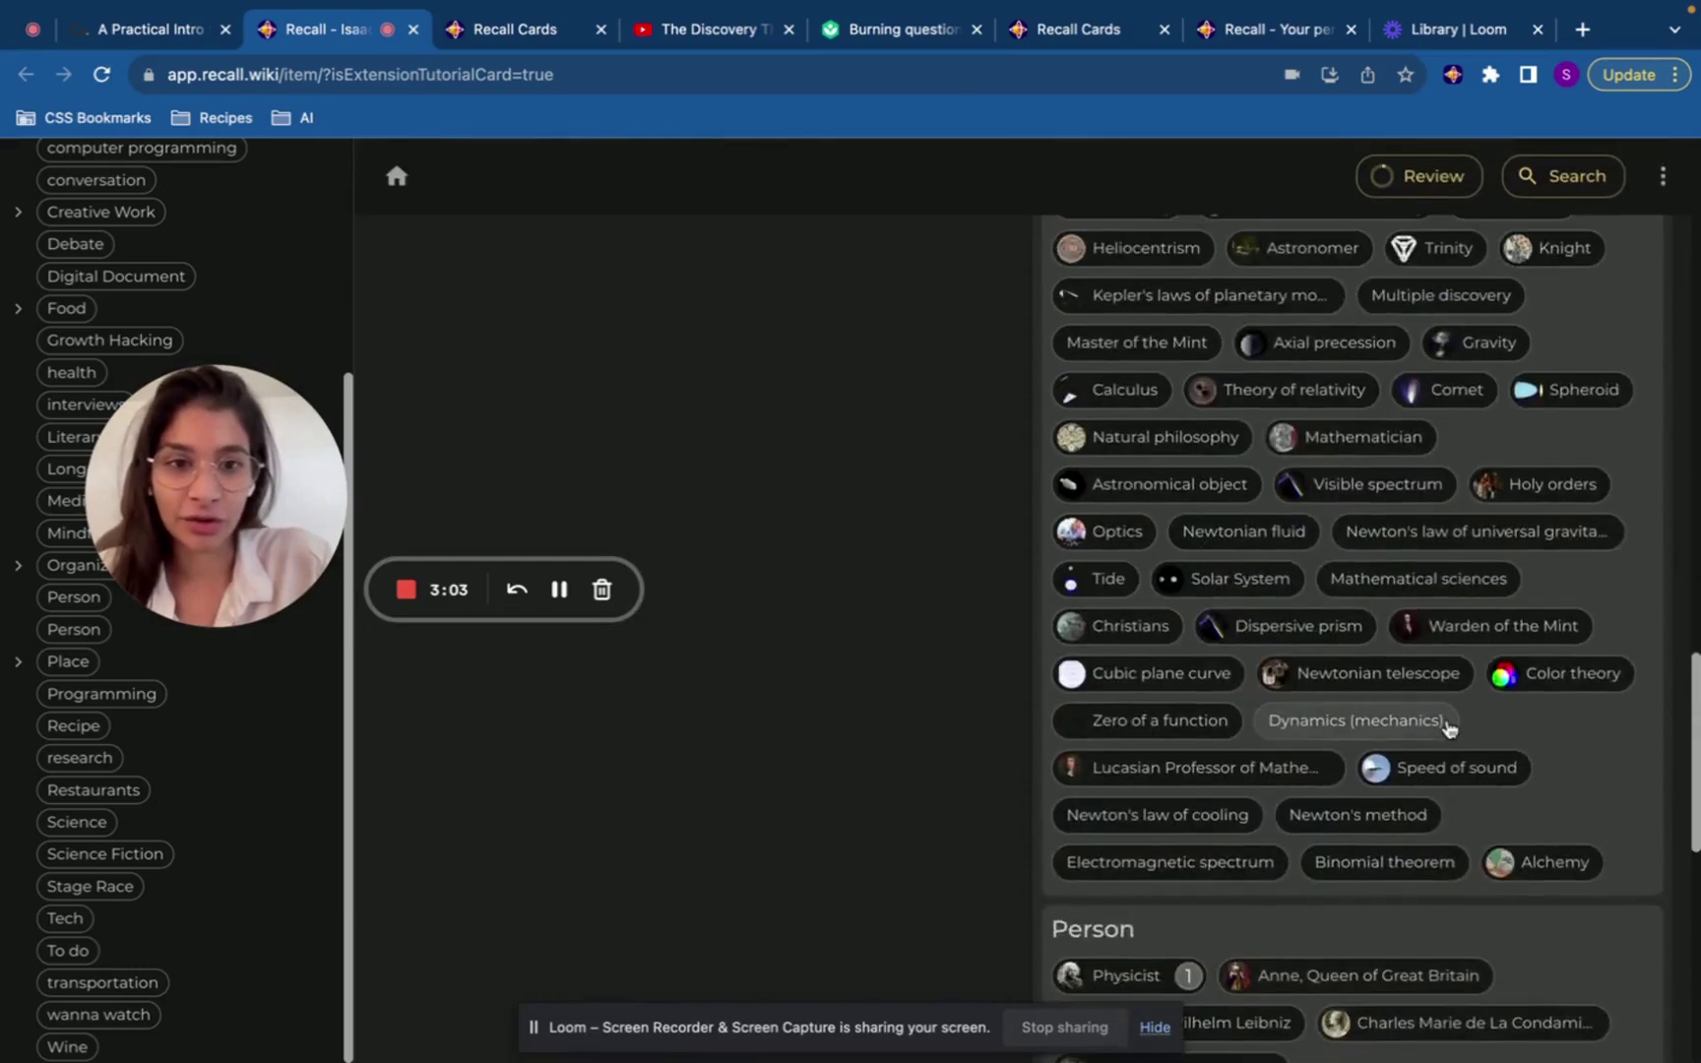
{"action": "scroll", "coordinate": [1446, 718], "scroll_direction": "up", "scroll_amount": 3}
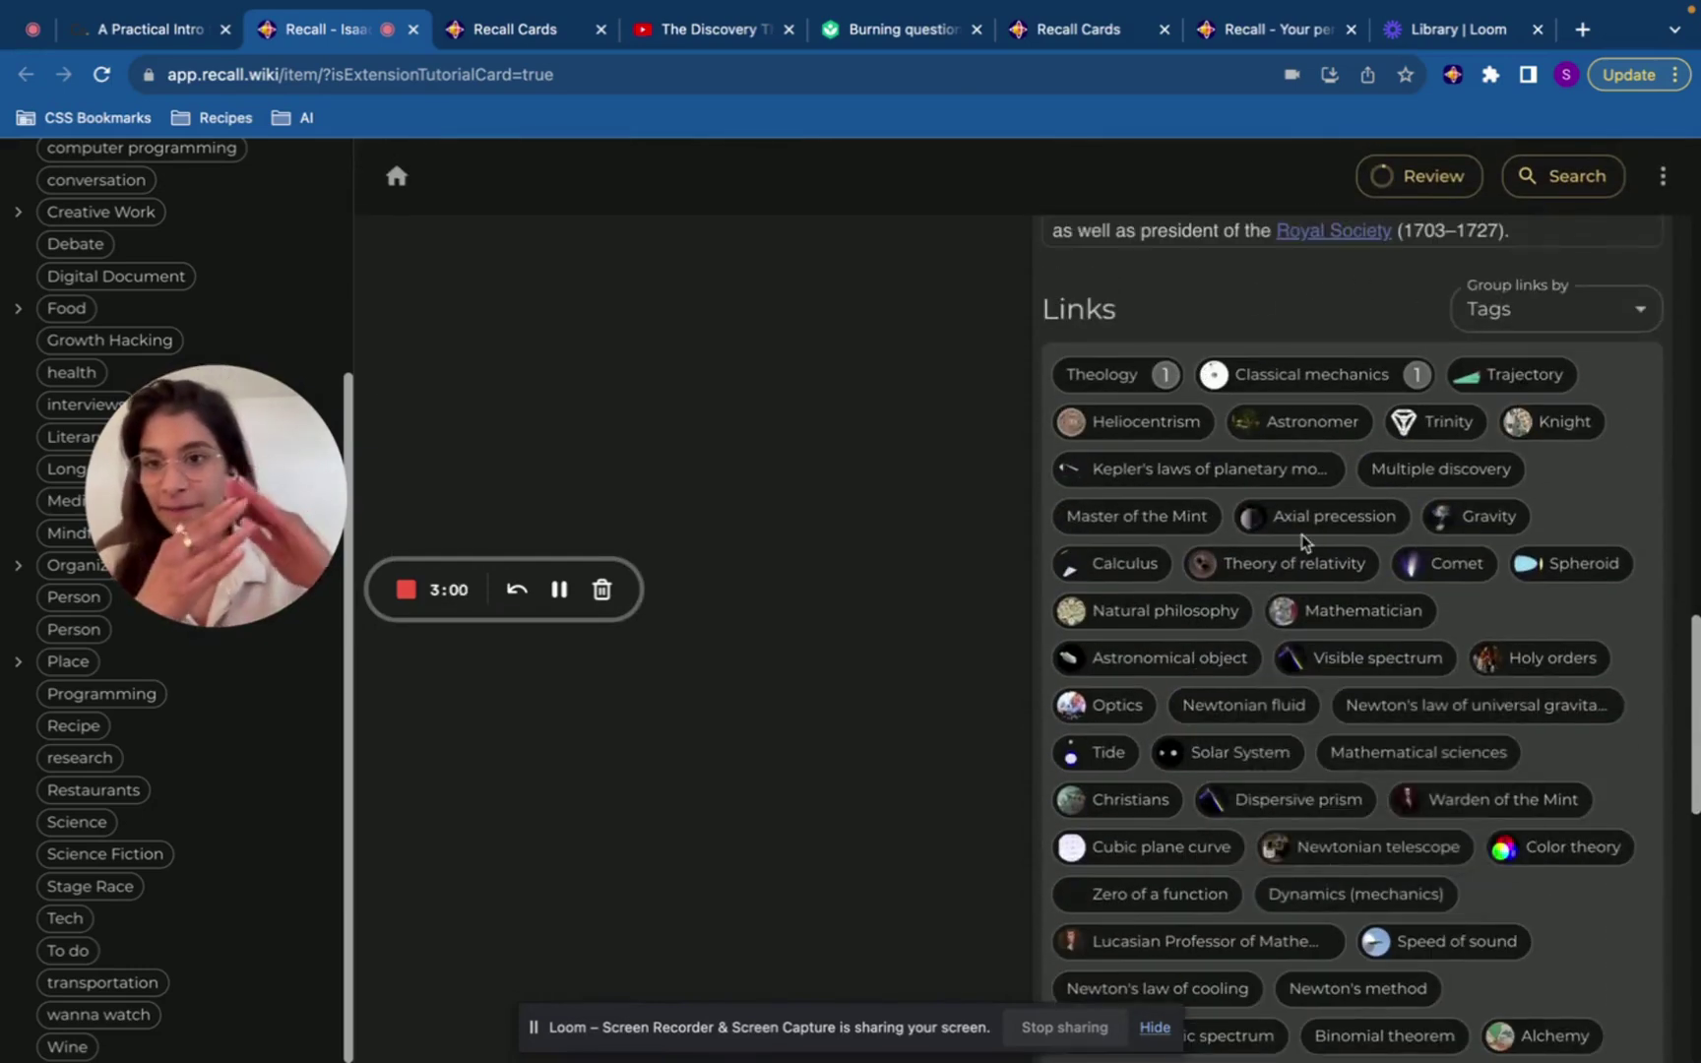
{"action": "mouse_move", "coordinate": [1322, 343]}
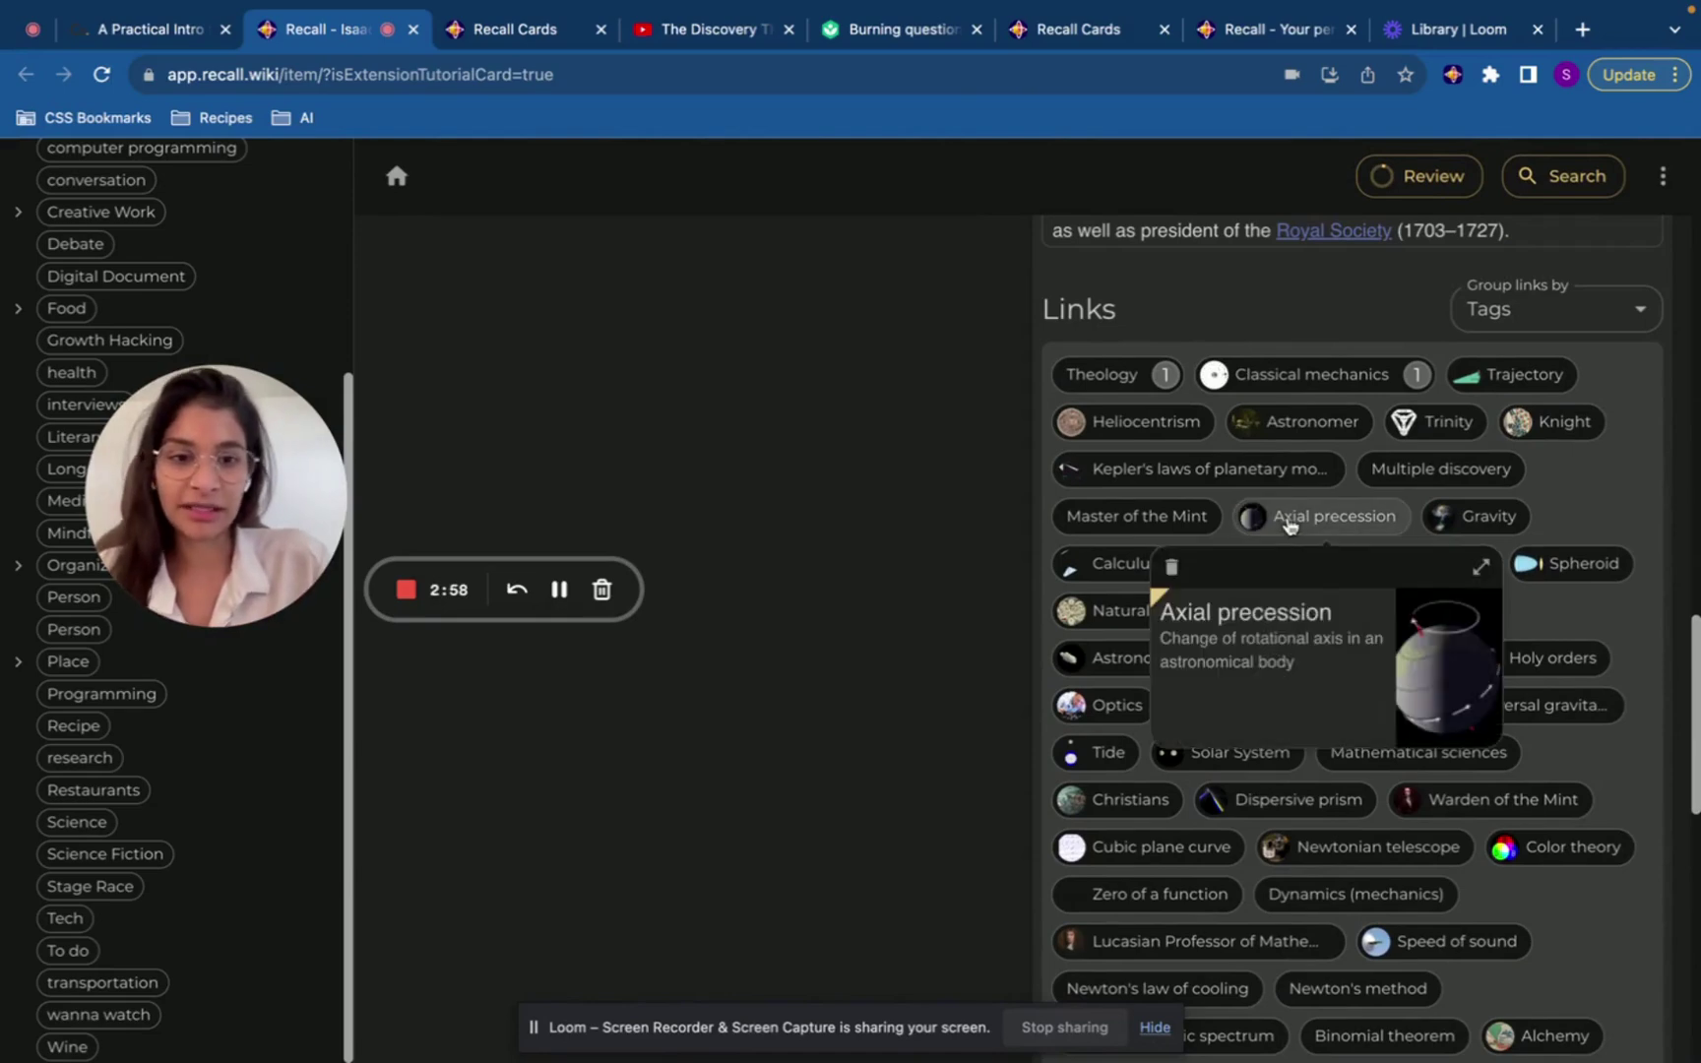
{"action": "left_click", "coordinate": [1286, 523]}
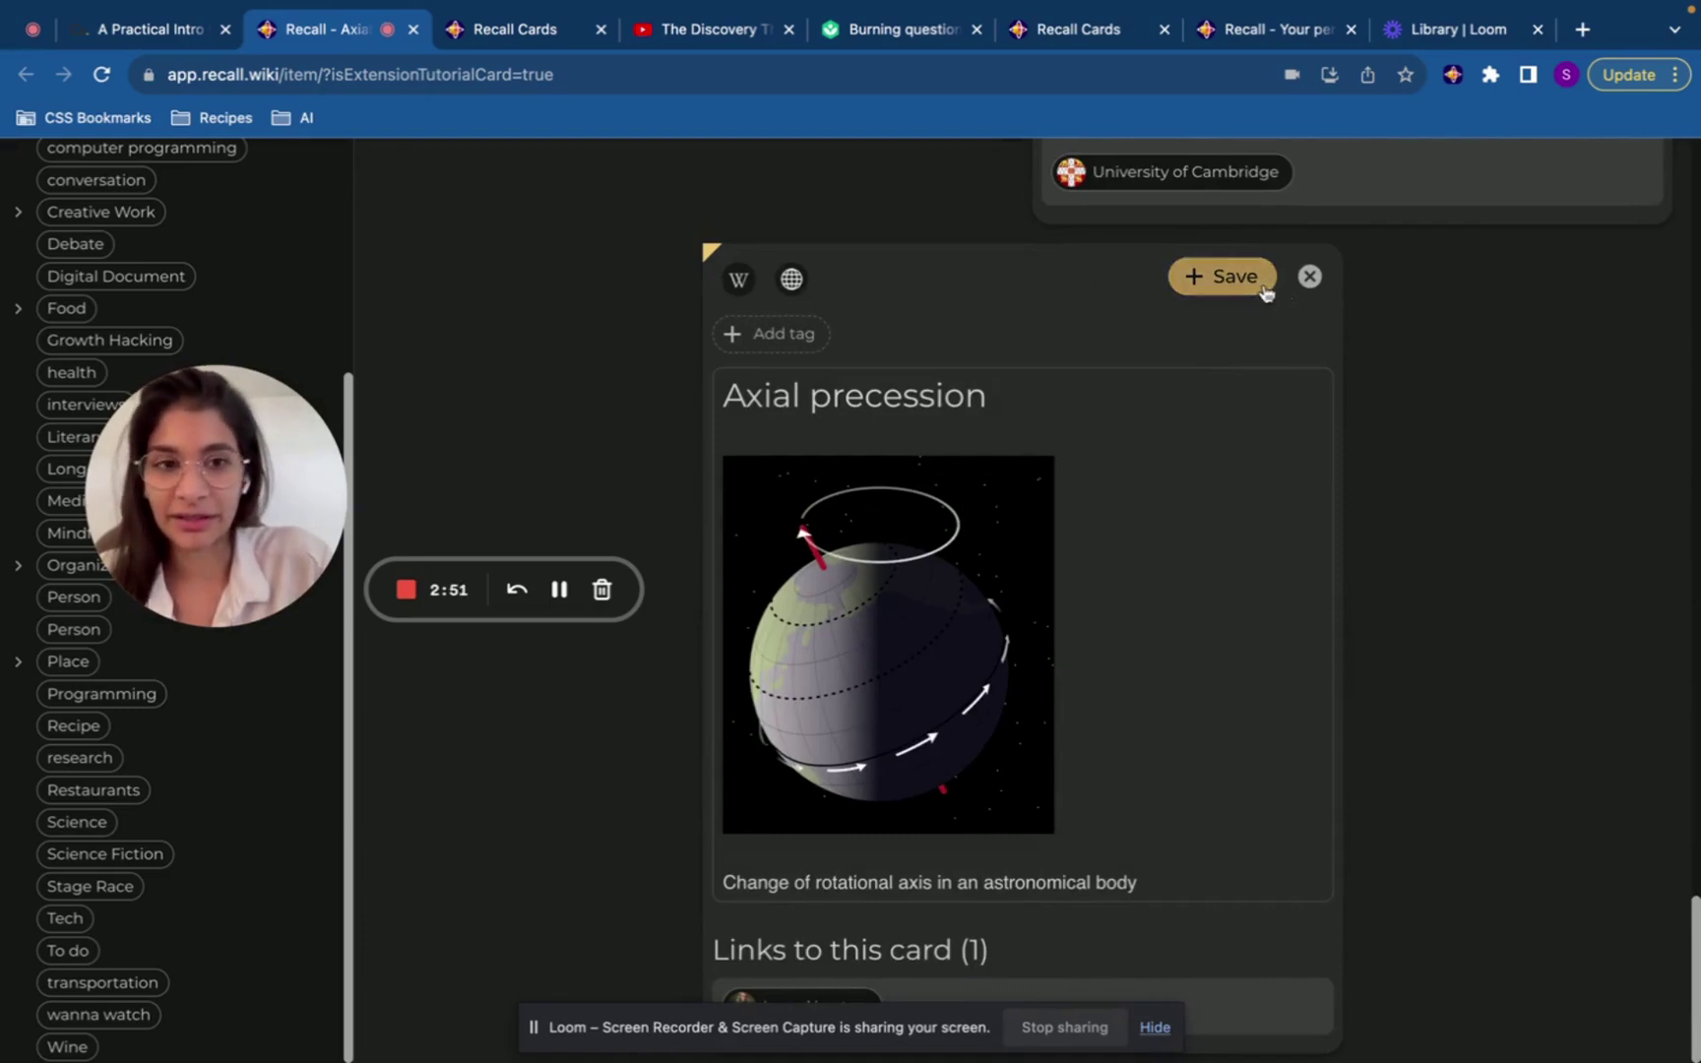
{"action": "left_click", "coordinate": [1309, 276]}
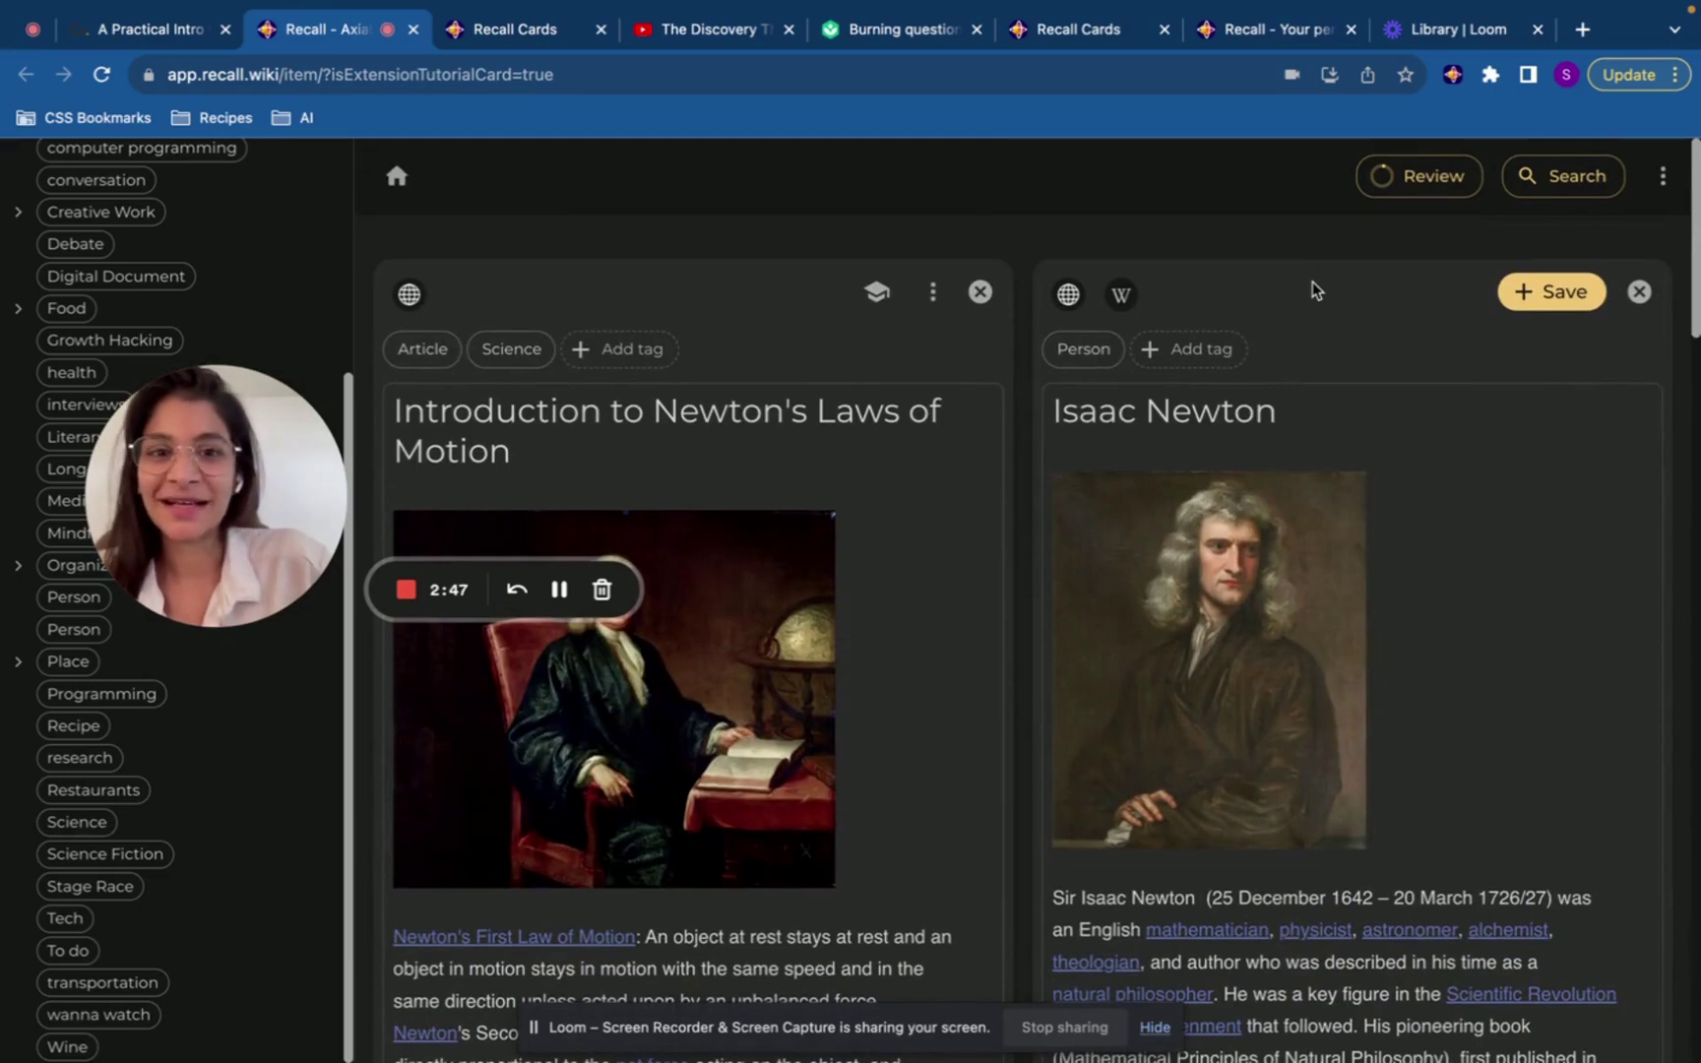
Step: Close the Isaac Newton card and start reviewing the Newton's Laws card
{"action": "left_click", "coordinate": [1638, 290]}
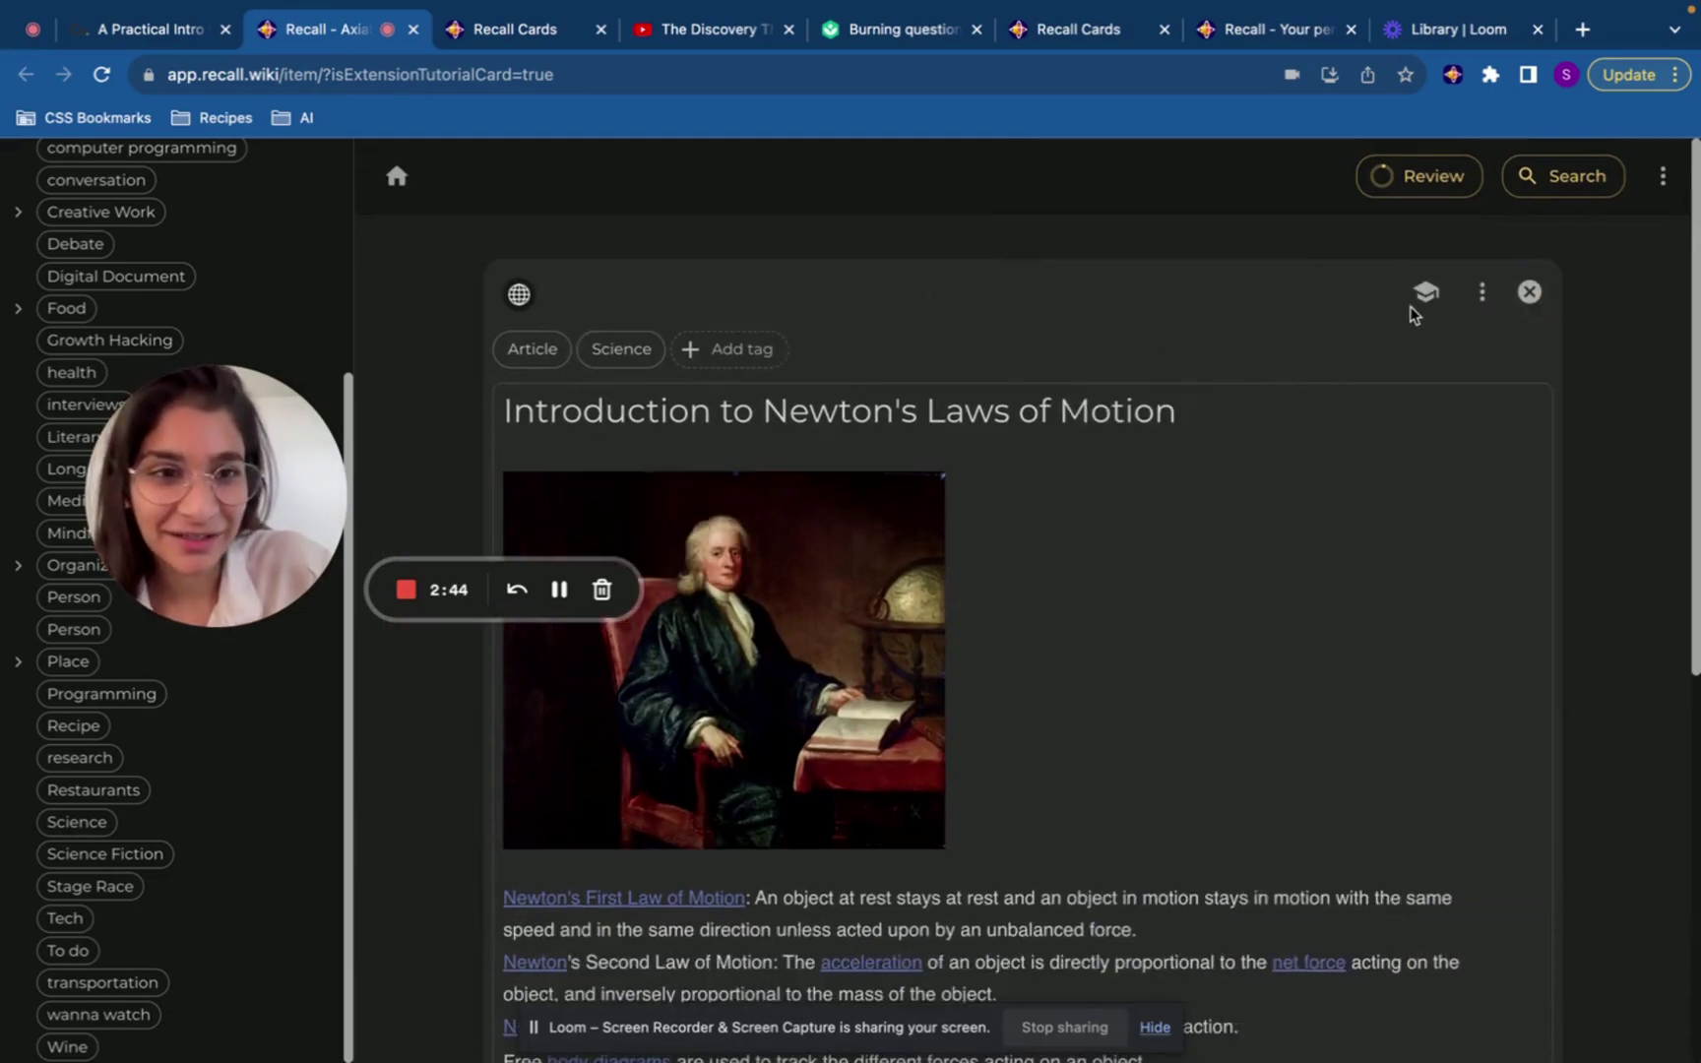
{"action": "left_click", "coordinate": [1425, 292]}
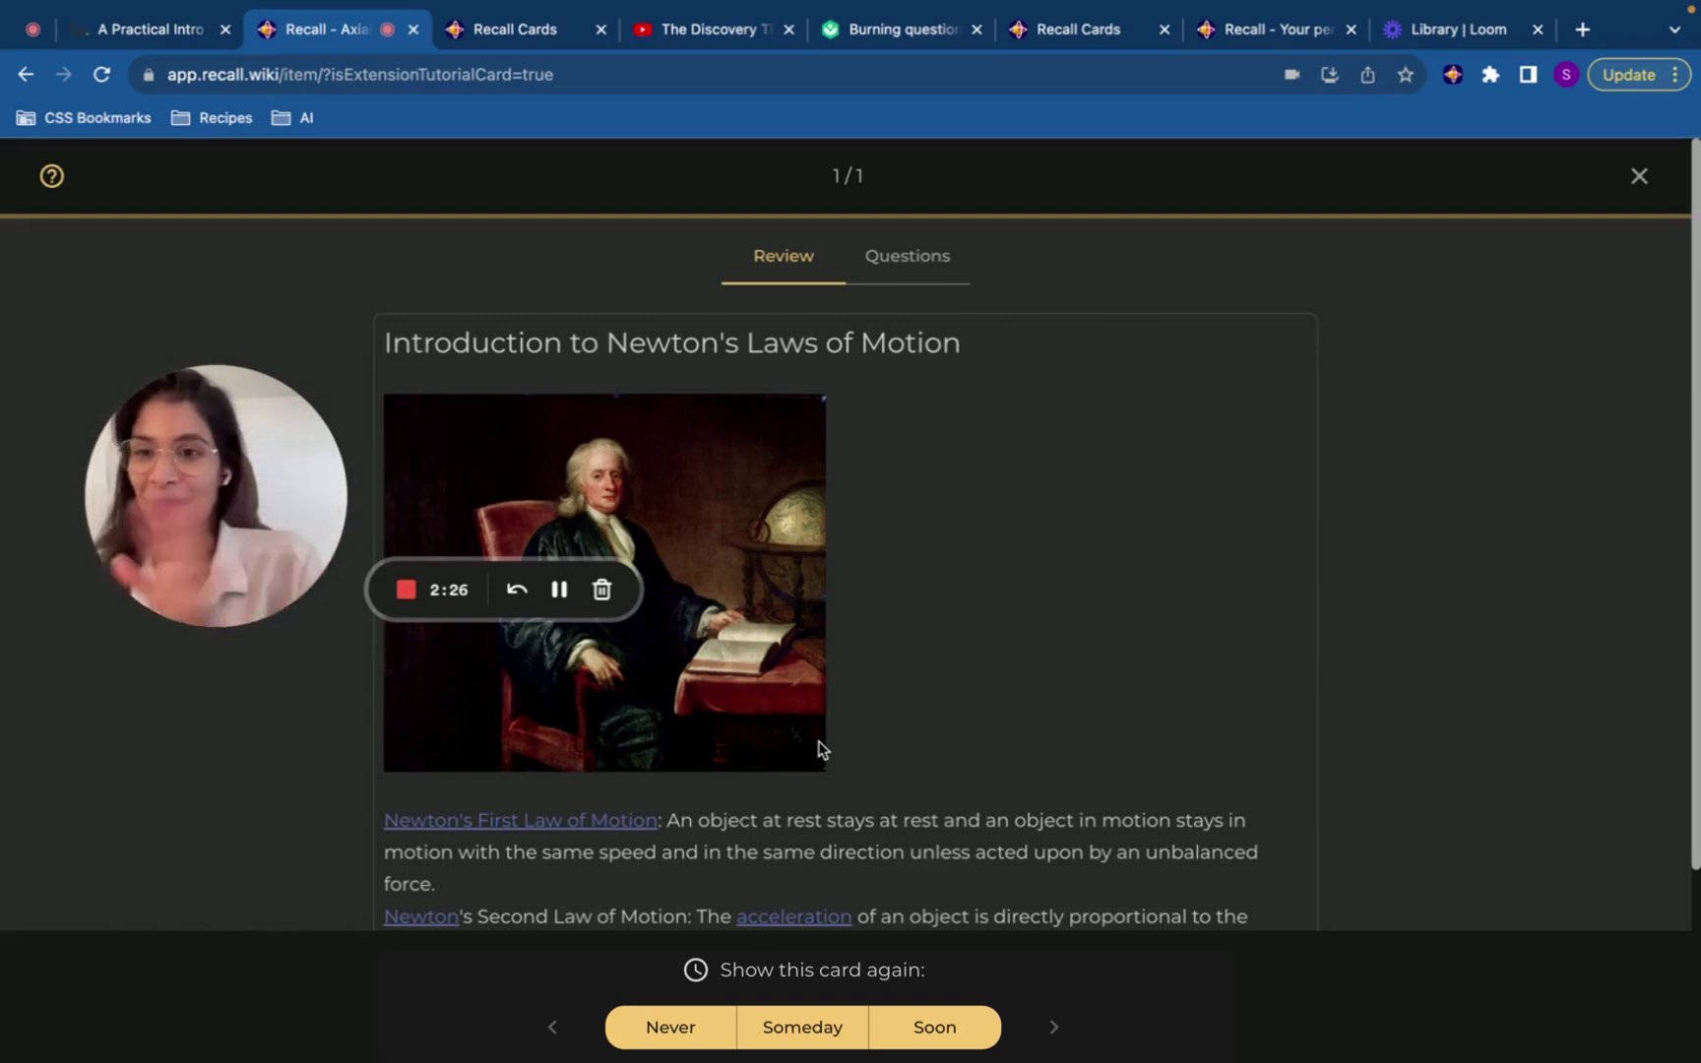
Step: Generate quiz questions with GPT-3.5 and answer the First Law question with "accelerated by an external force"
{"action": "left_click", "coordinate": [902, 273]}
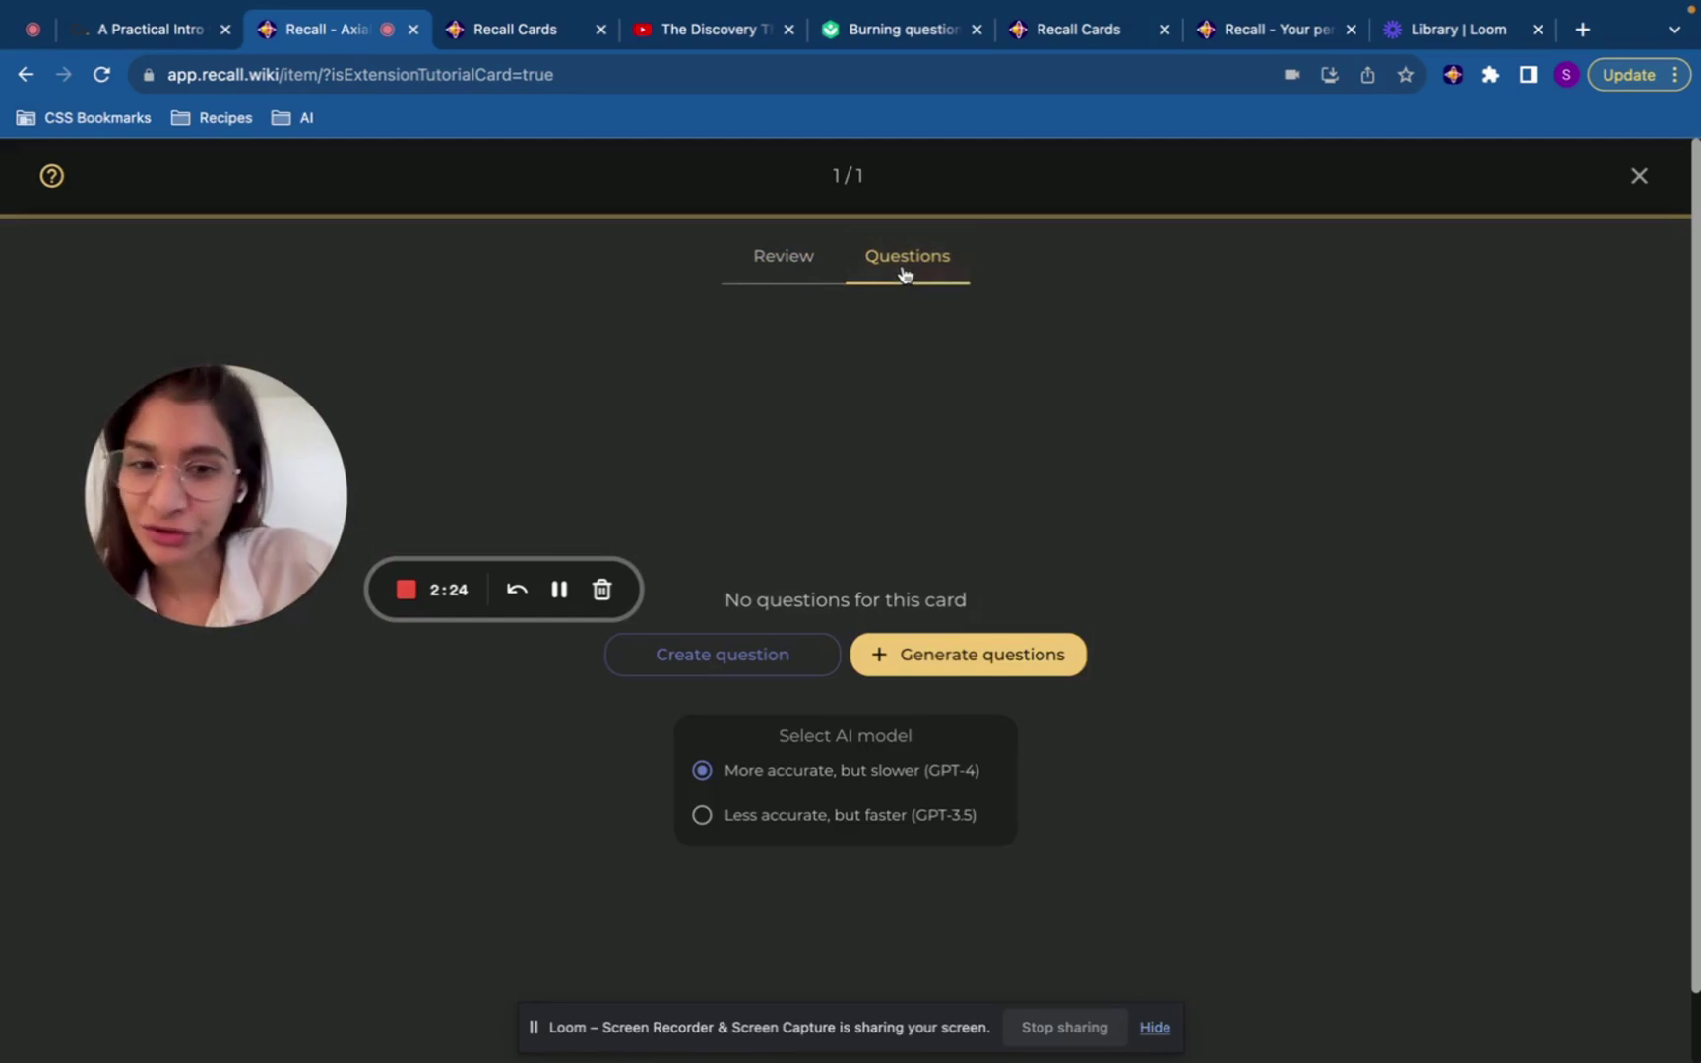
{"action": "left_click", "coordinate": [787, 838]}
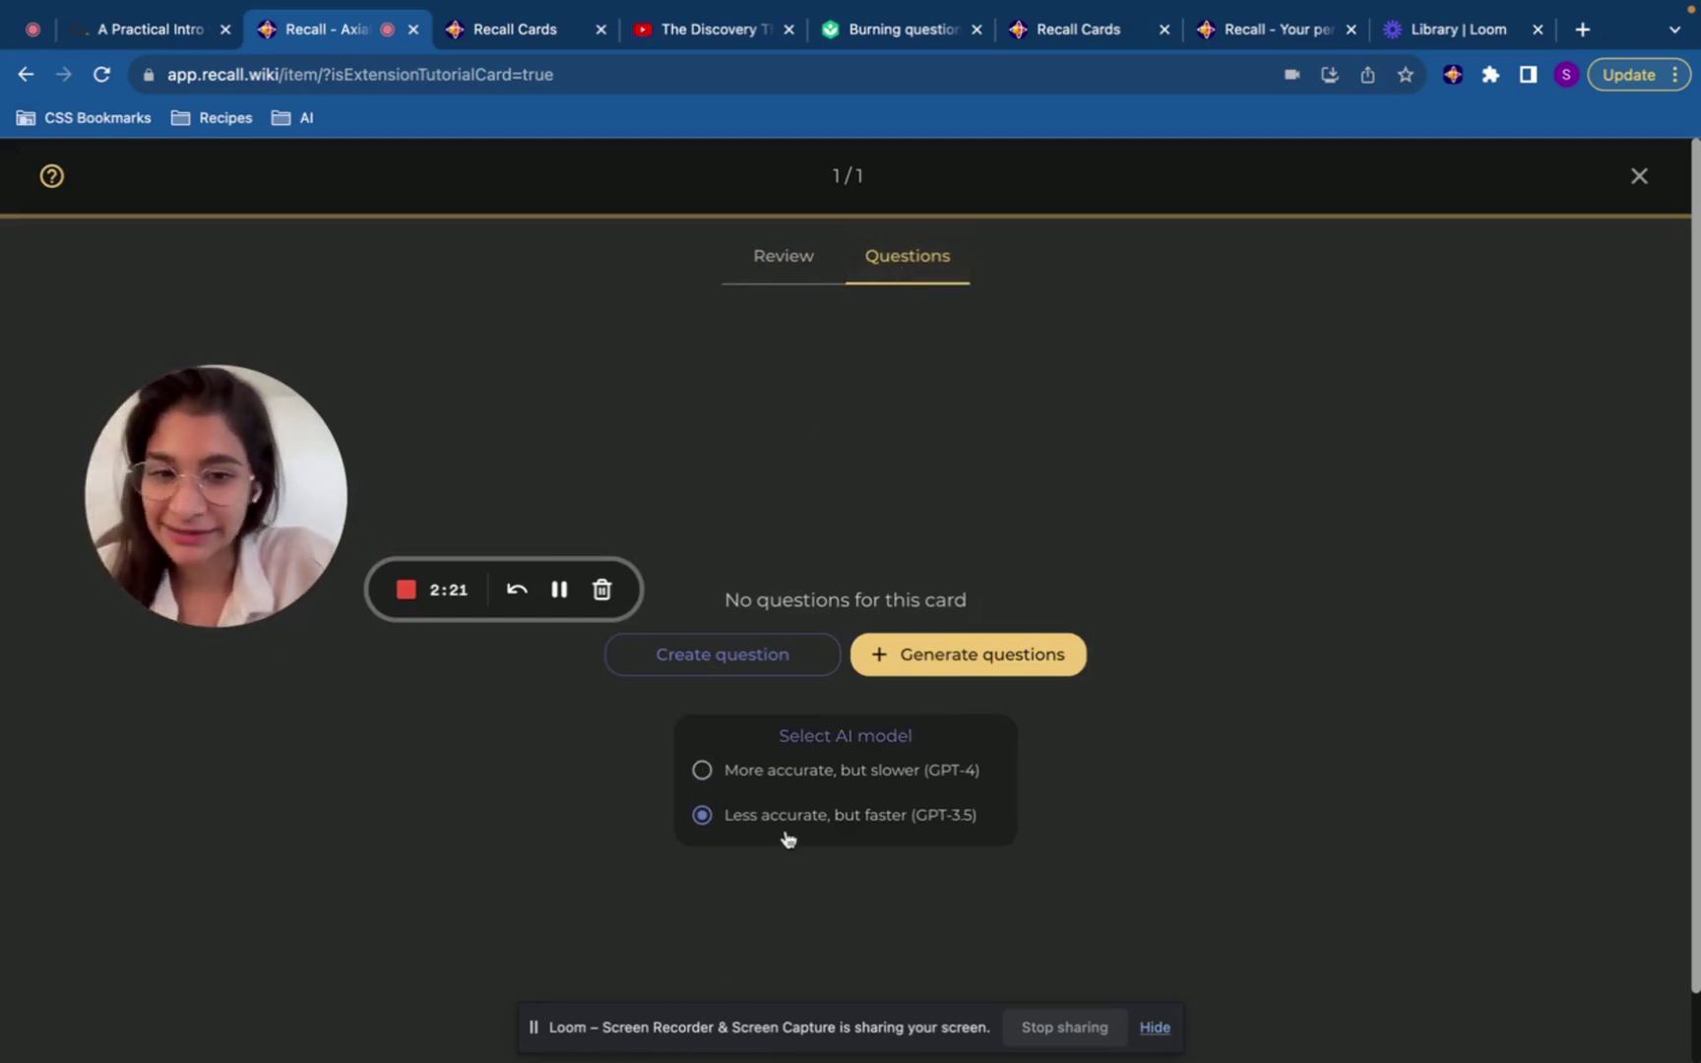
{"action": "left_click", "coordinate": [1002, 659]}
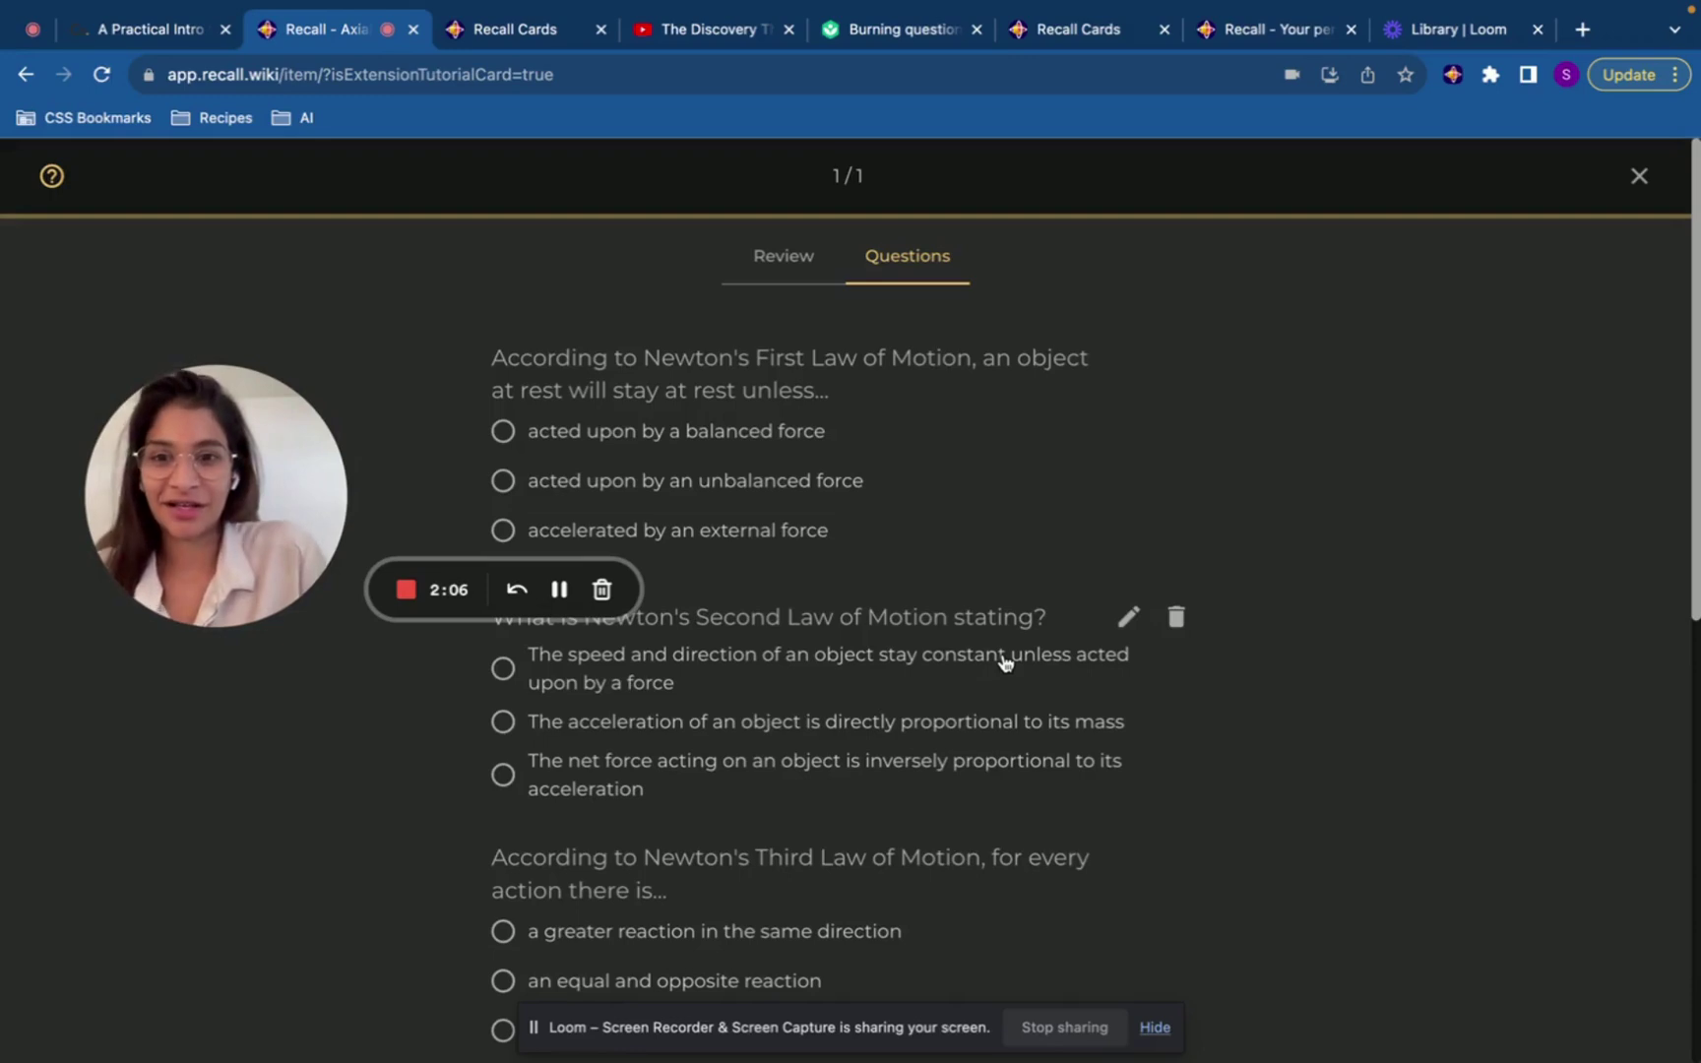
{"action": "mouse_move", "coordinate": [798, 374]}
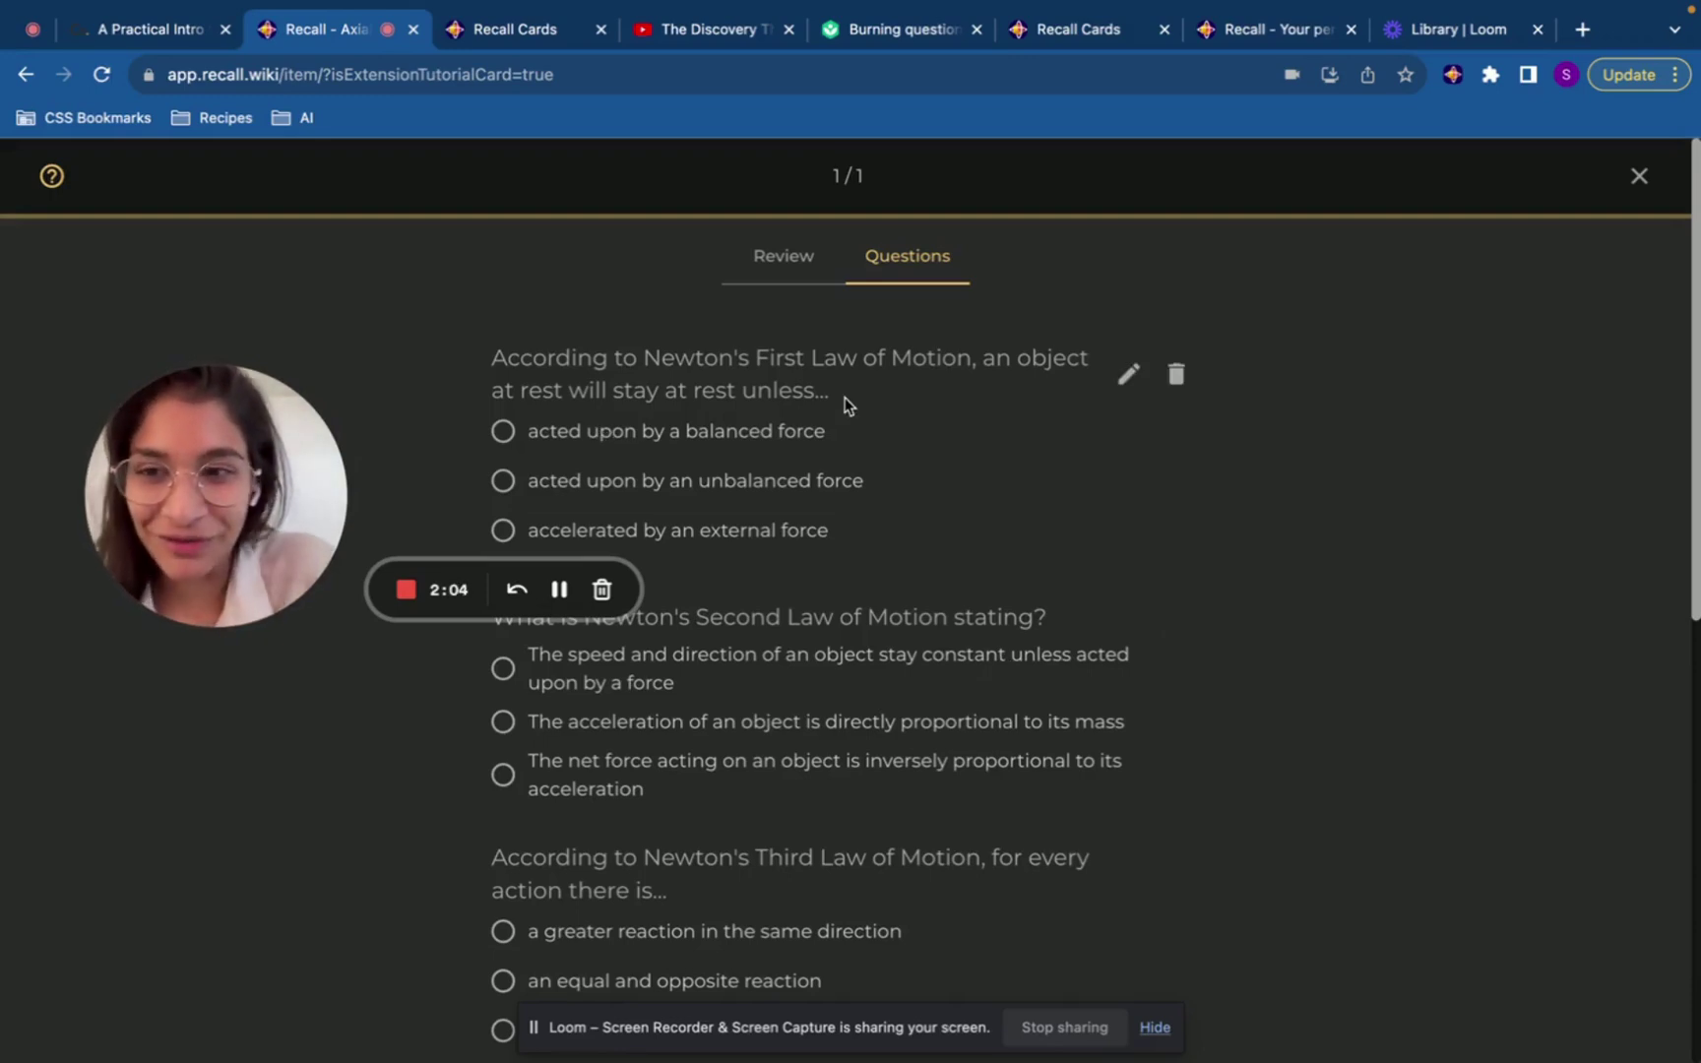
{"action": "triple_click", "coordinate": [770, 616]}
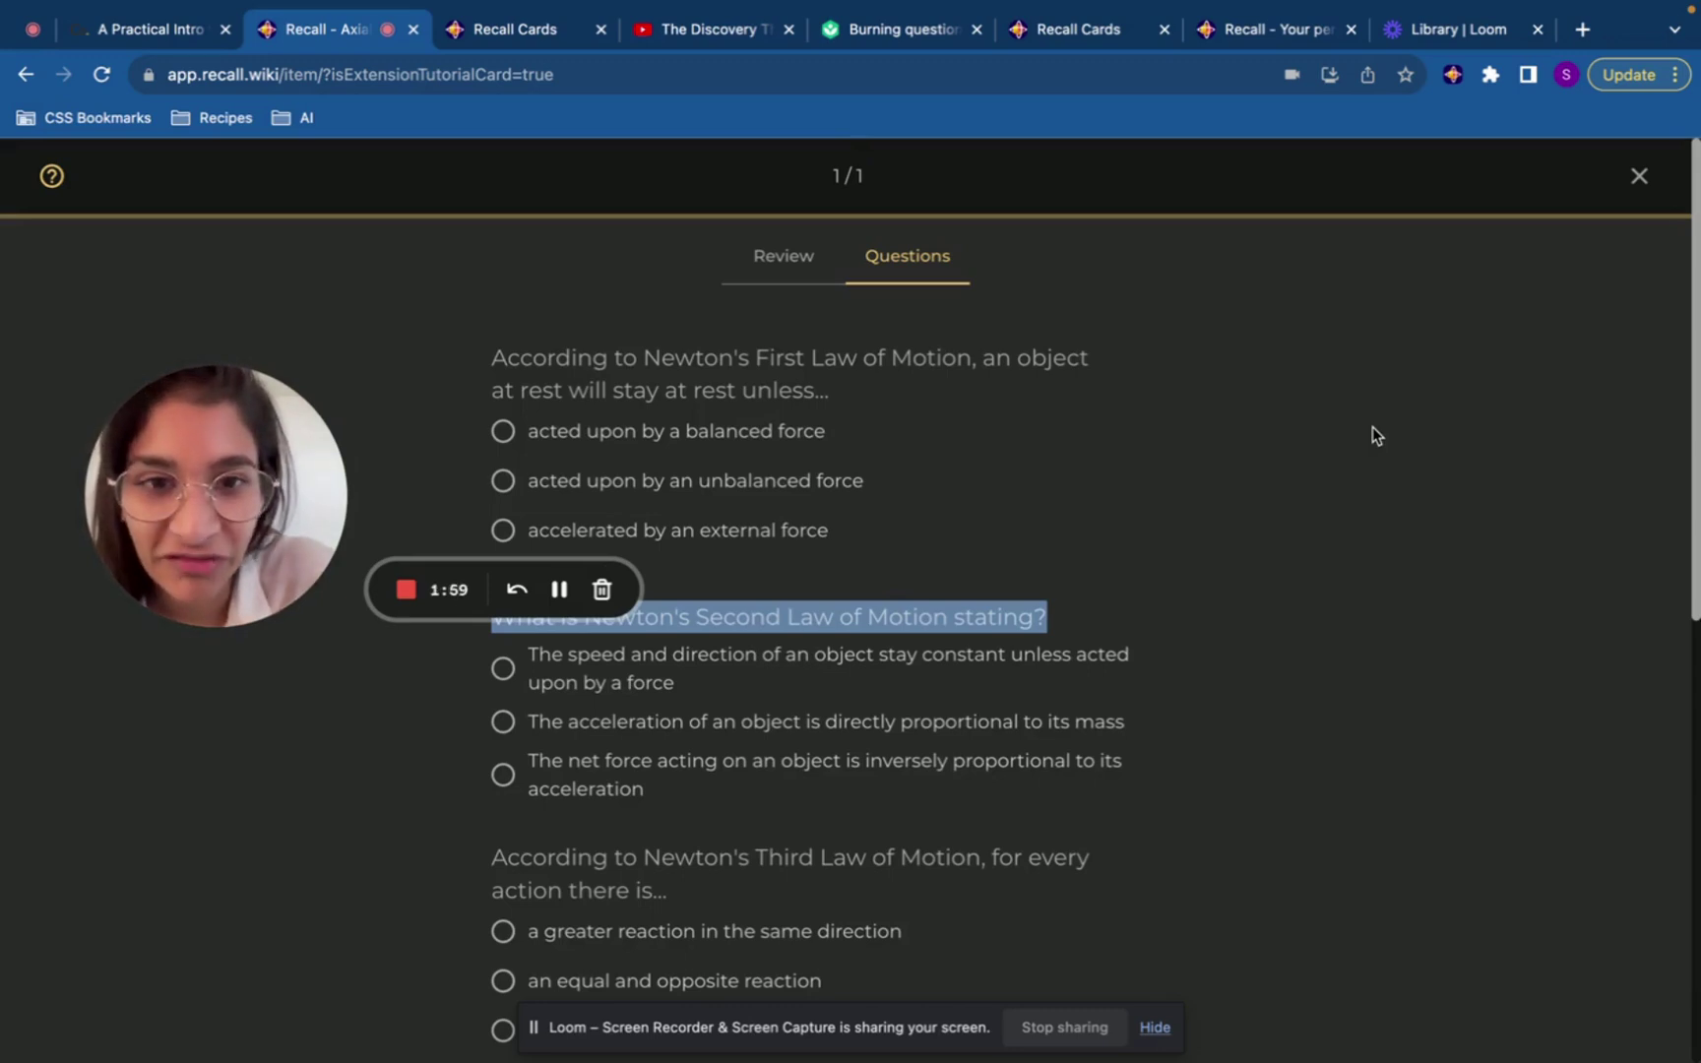
{"action": "scroll", "coordinate": [1372, 435], "scroll_direction": "down", "scroll_amount": 1}
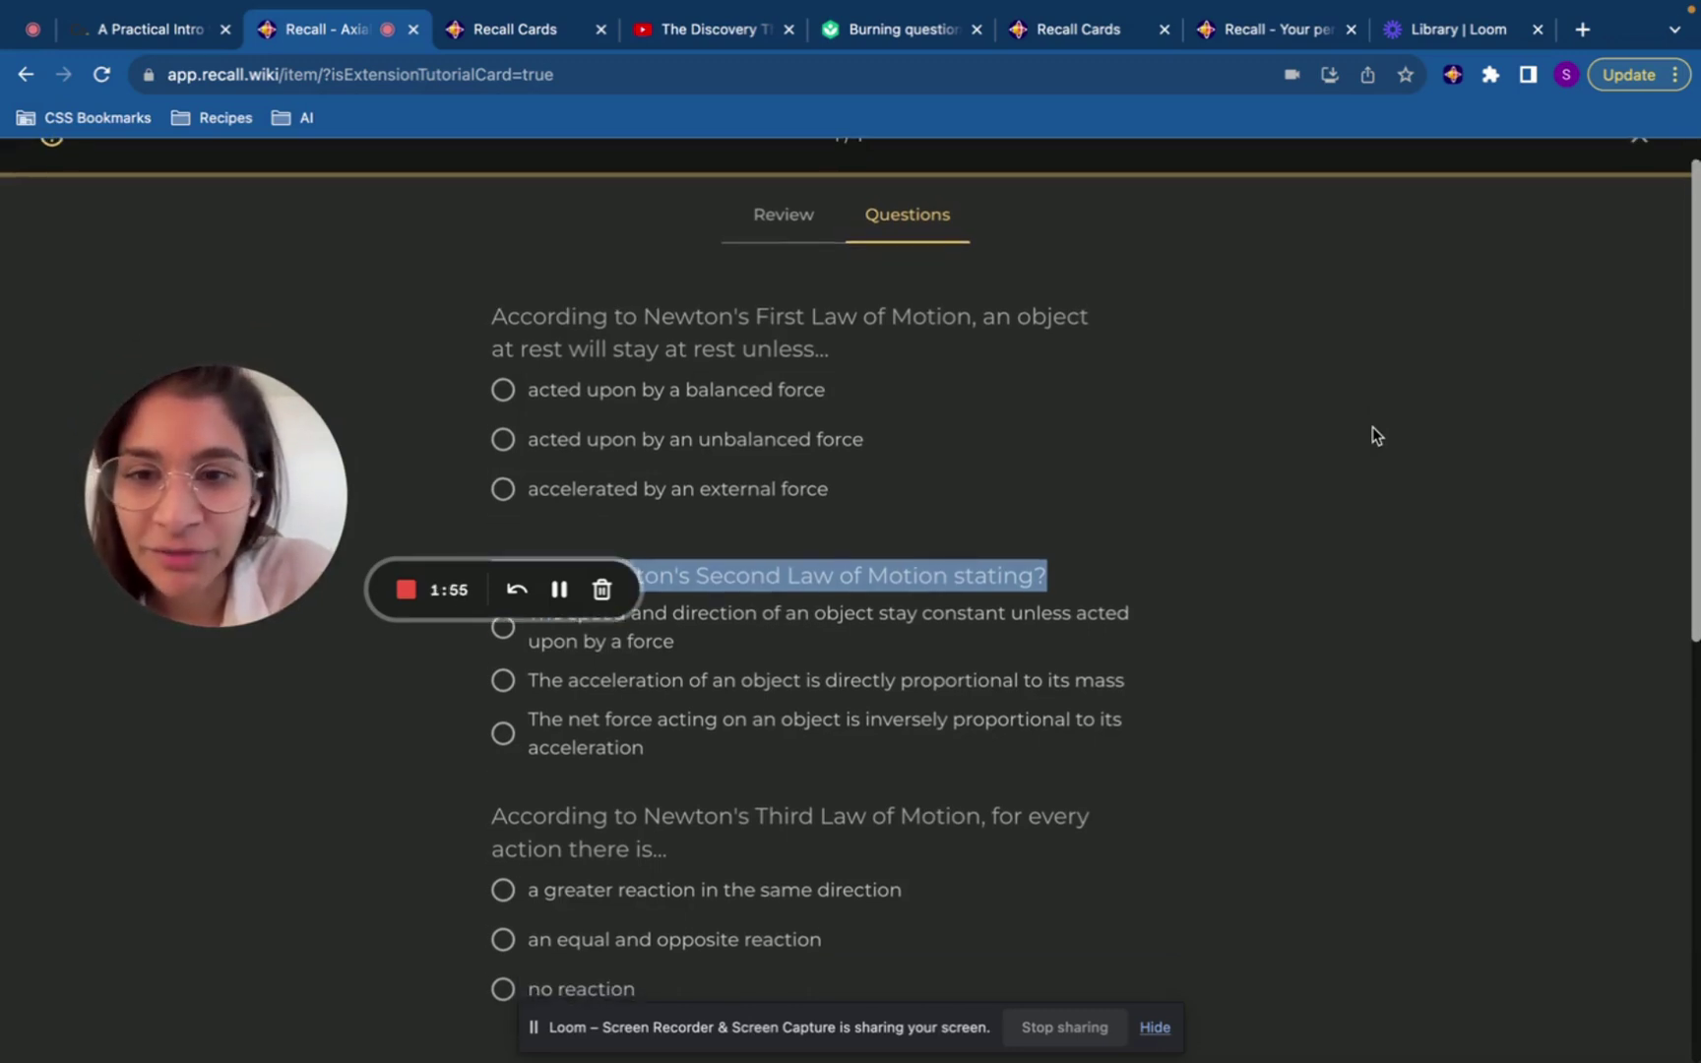
{"action": "mouse_move", "coordinate": [501, 388]}
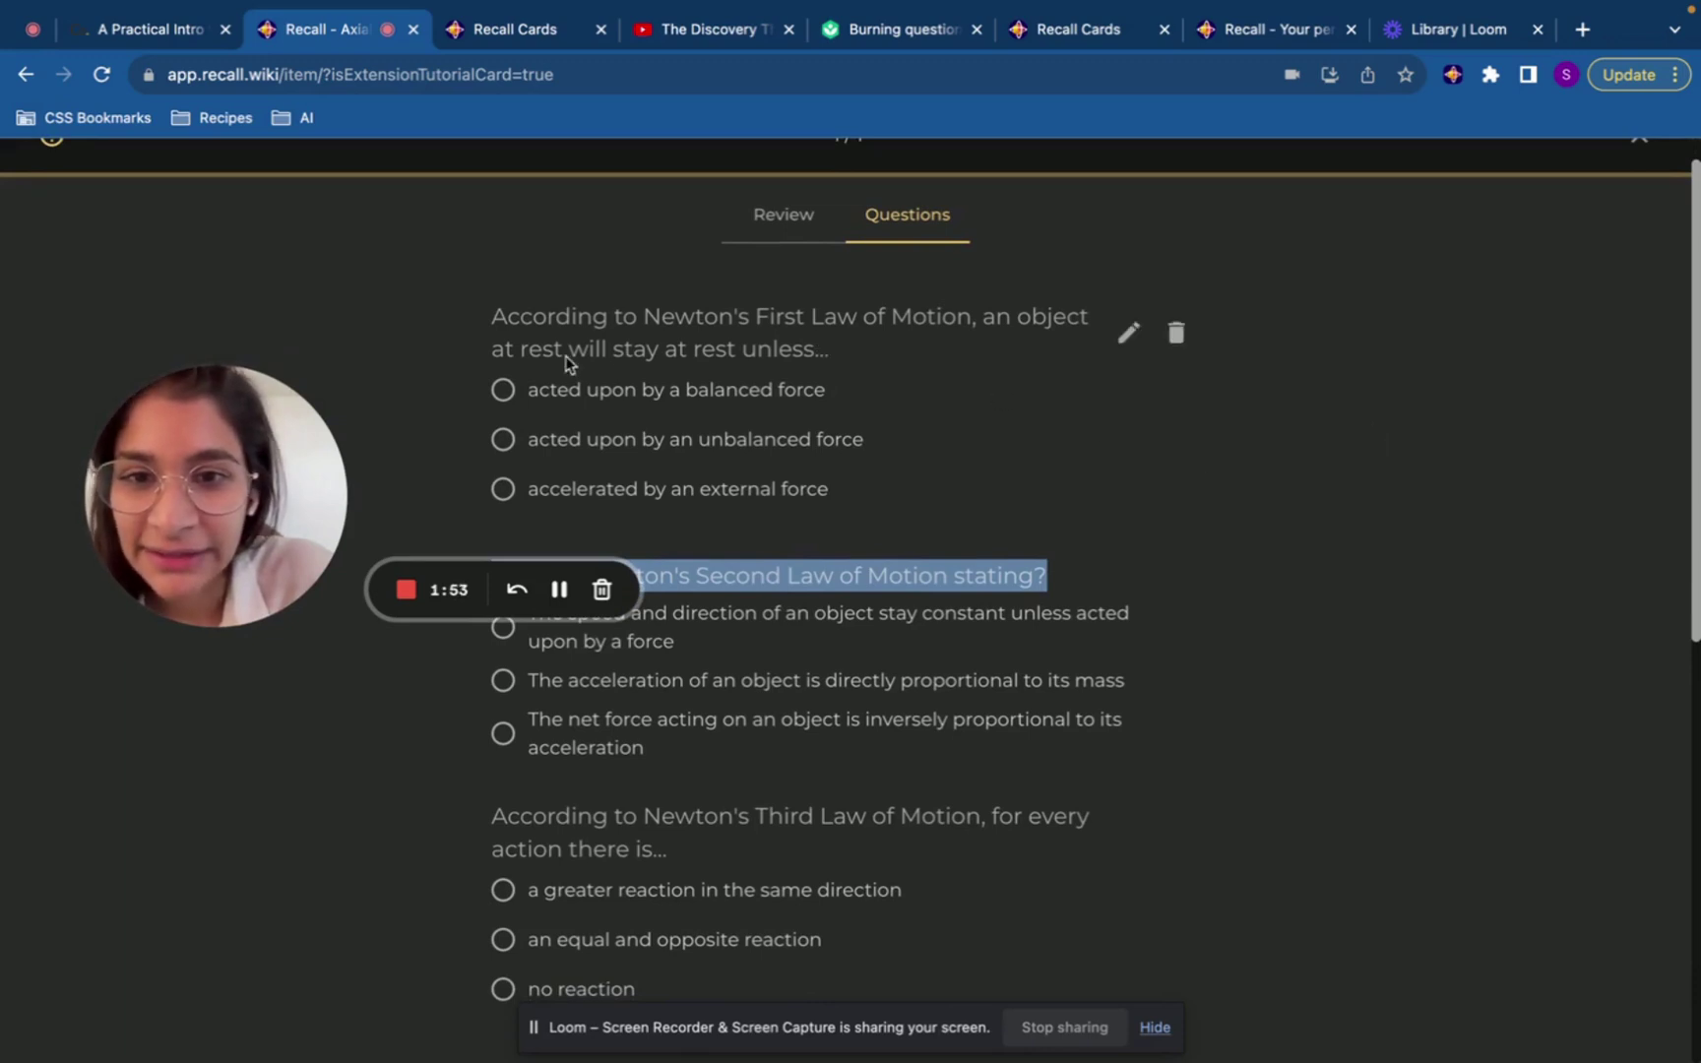
{"action": "left_click", "coordinate": [513, 502]}
{"action": "scroll", "coordinate": [677, 386], "scroll_direction": "down", "scroll_amount": 3}
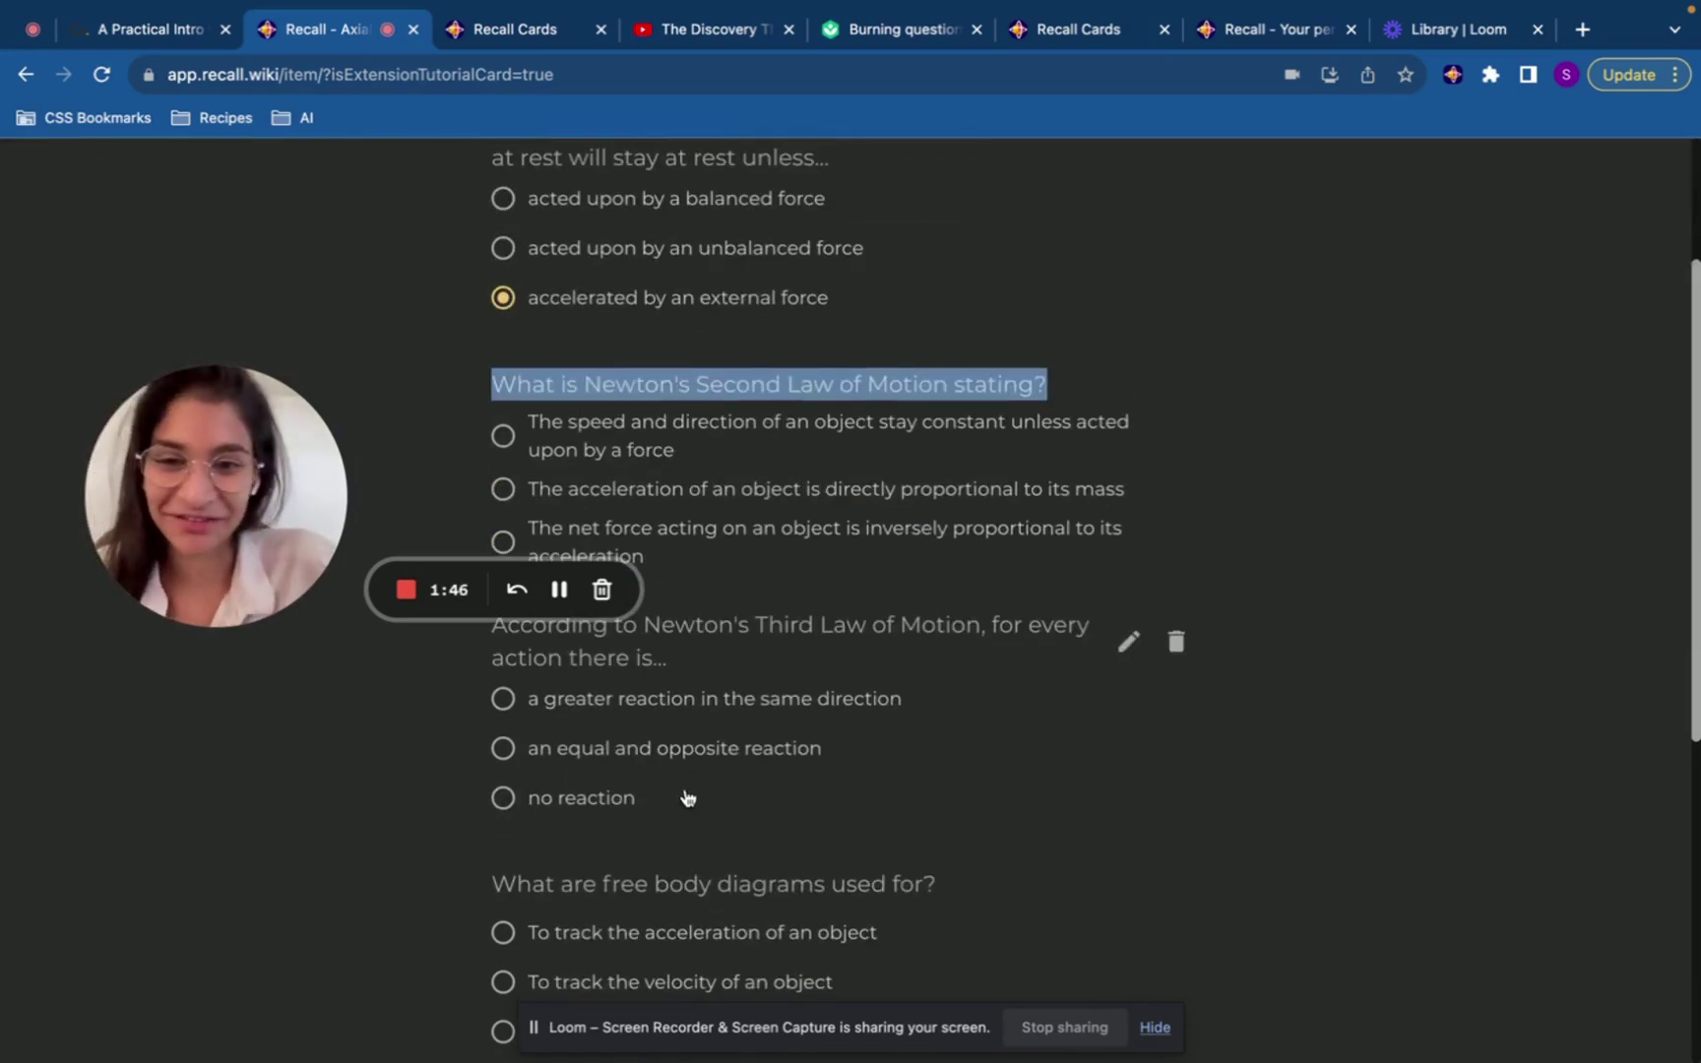
{"action": "scroll", "coordinate": [798, 528], "scroll_direction": "down", "scroll_amount": 2}
{"action": "scroll", "coordinate": [798, 528], "scroll_direction": "down", "scroll_amount": 3}
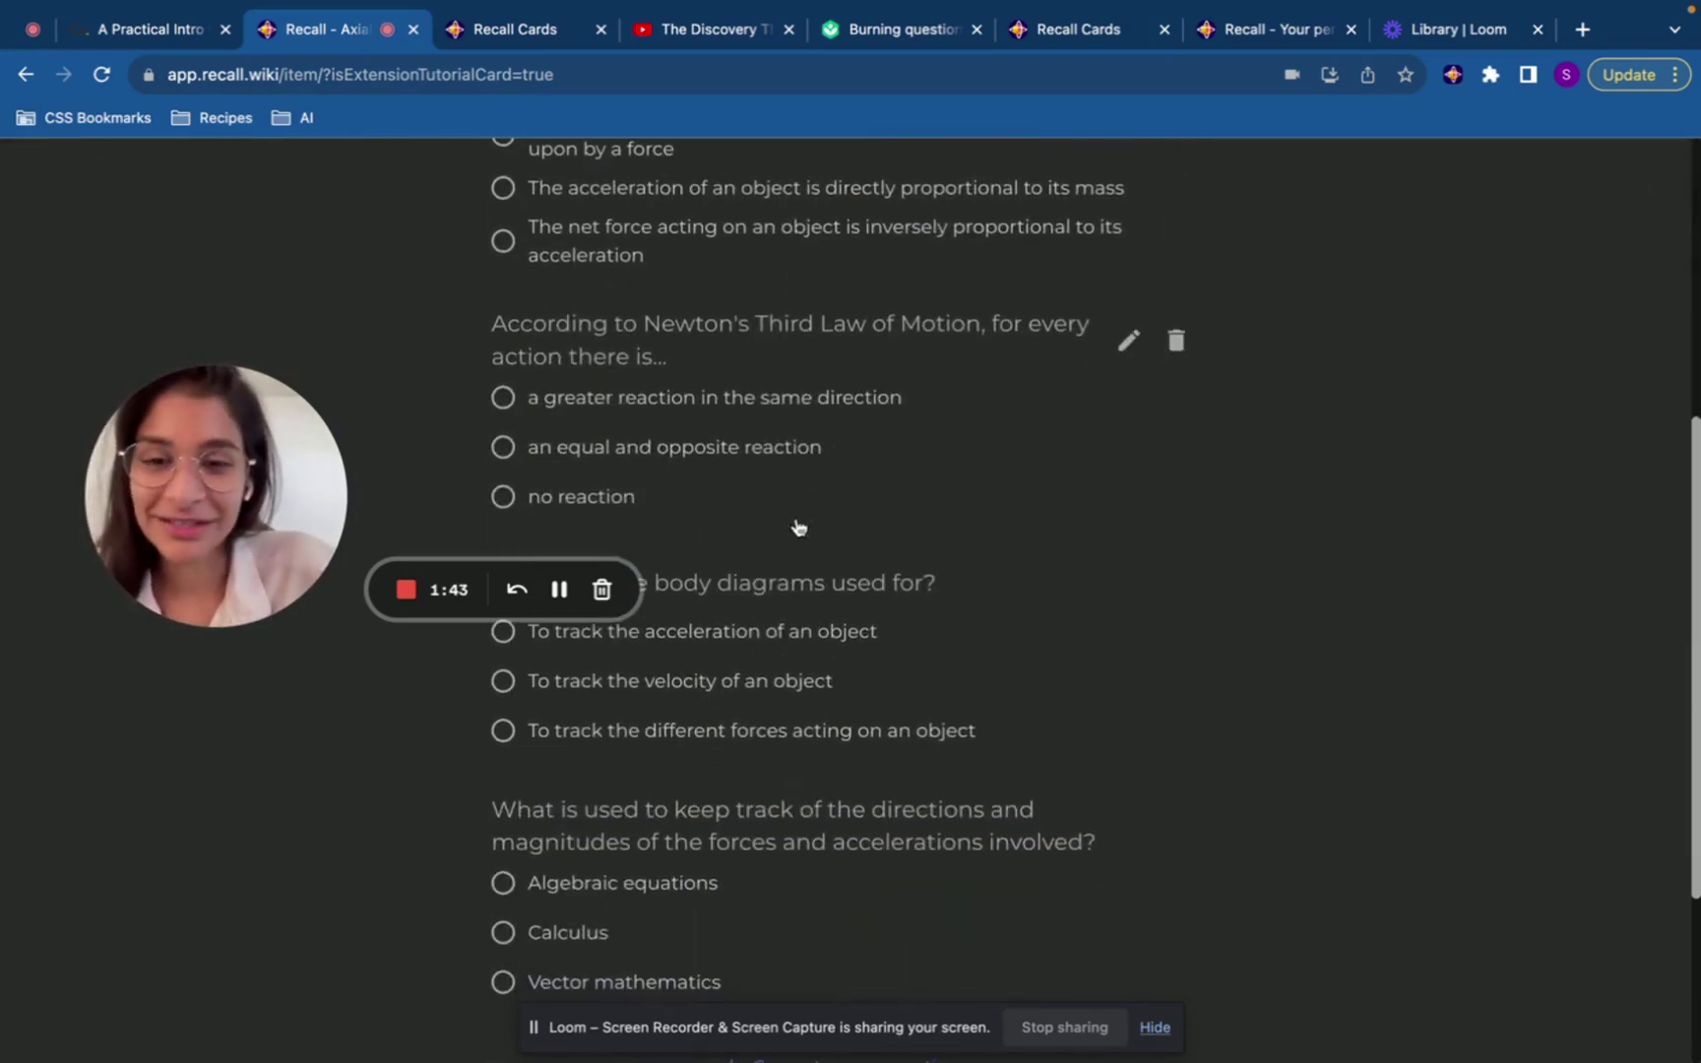
{"action": "scroll", "coordinate": [798, 528], "scroll_direction": "down", "scroll_amount": 1}
{"action": "scroll", "coordinate": [798, 571], "scroll_direction": "down", "scroll_amount": 3}
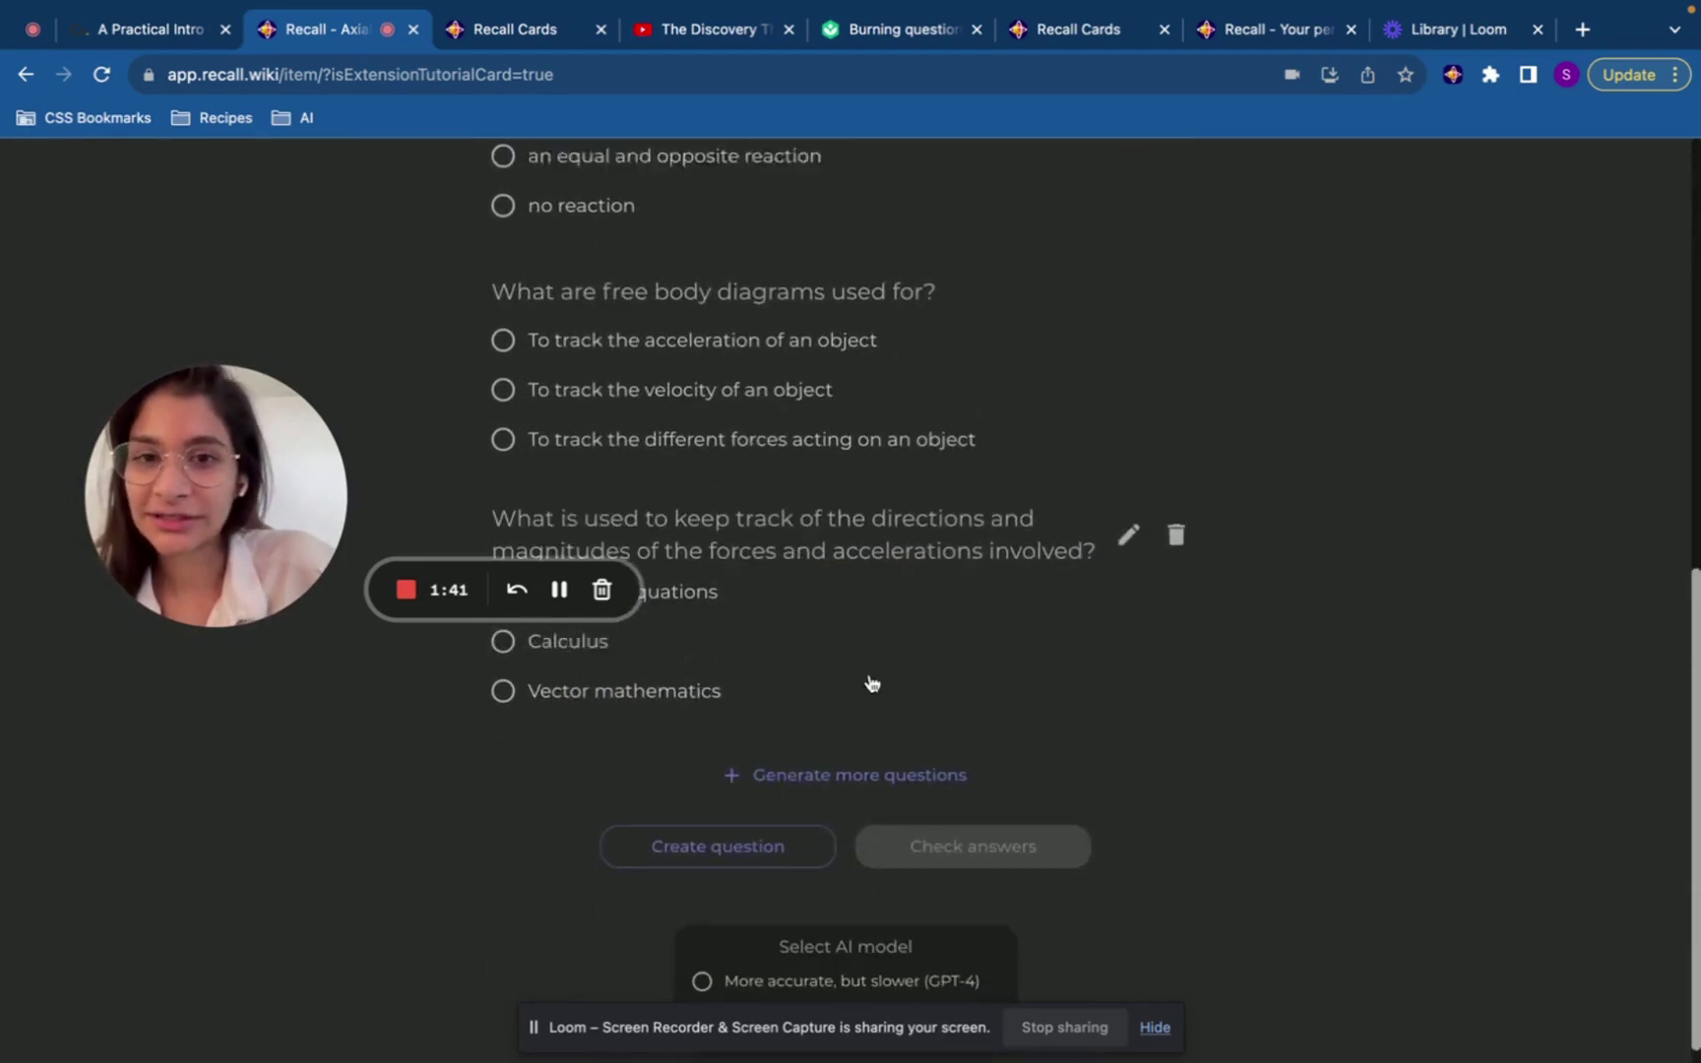
{"action": "scroll", "coordinate": [919, 333], "scroll_direction": "up", "scroll_amount": 10}
{"action": "scroll", "coordinate": [946, 466], "scroll_direction": "down", "scroll_amount": 8}
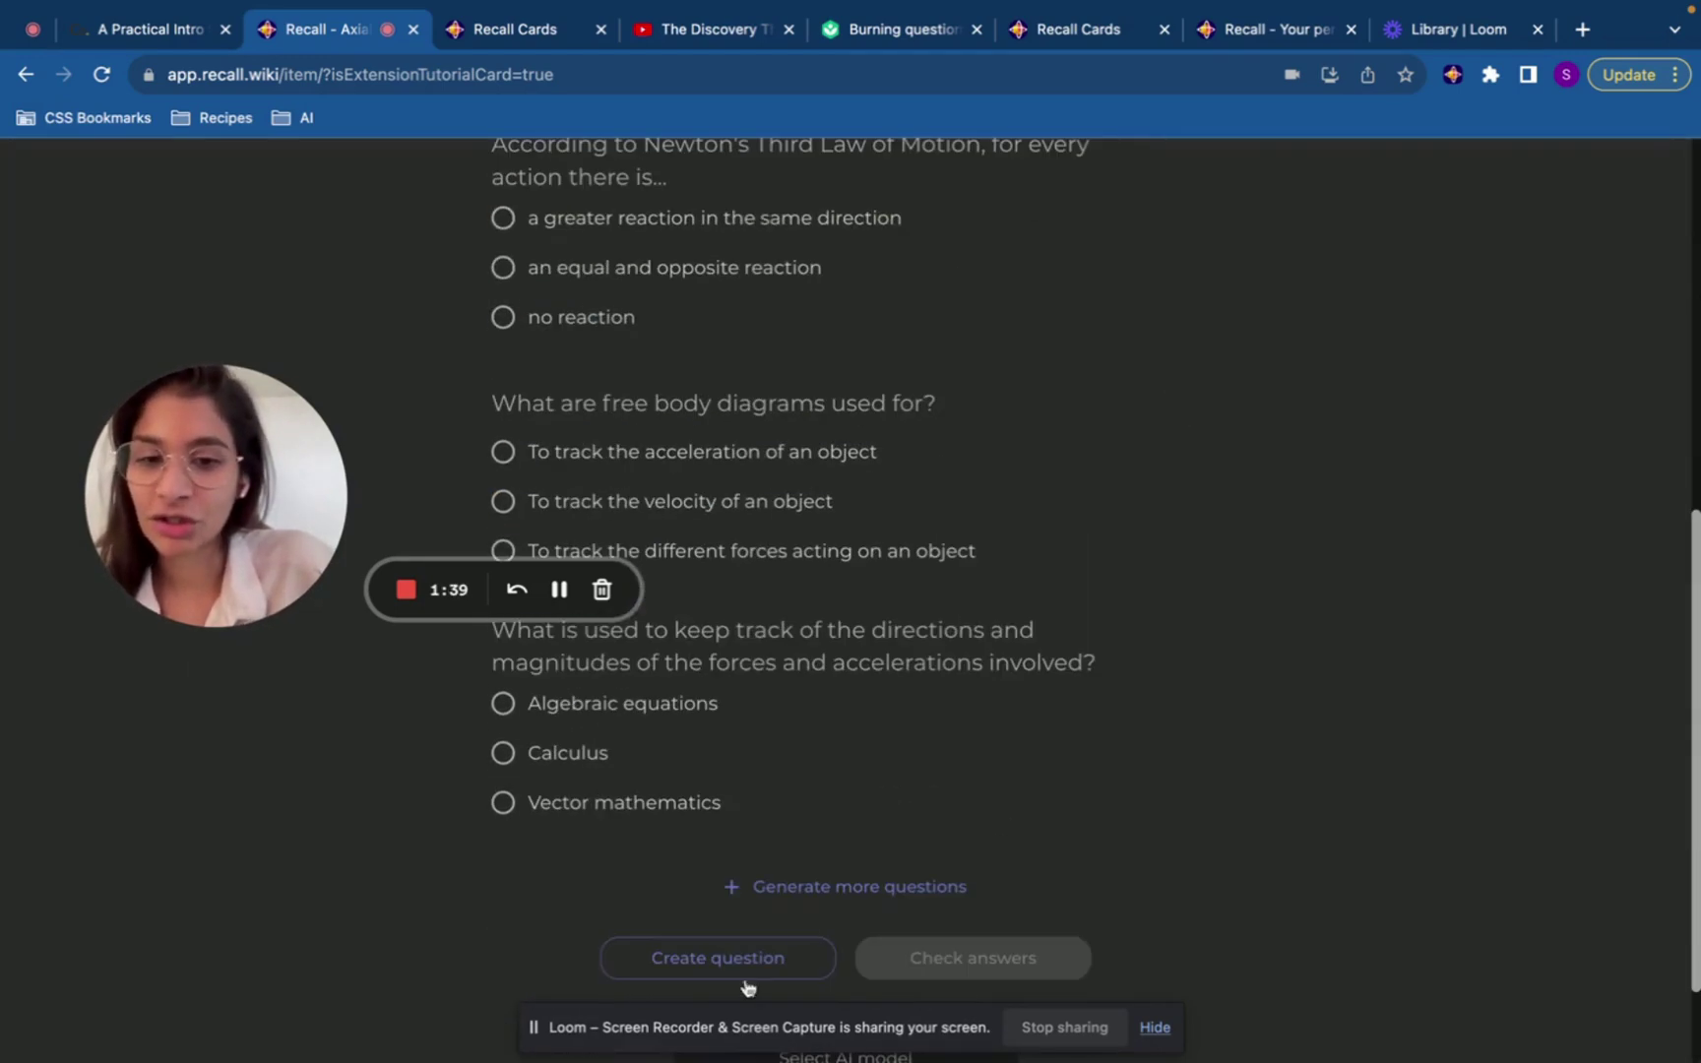
{"action": "scroll", "coordinate": [1177, 532], "scroll_direction": "up", "scroll_amount": 10}
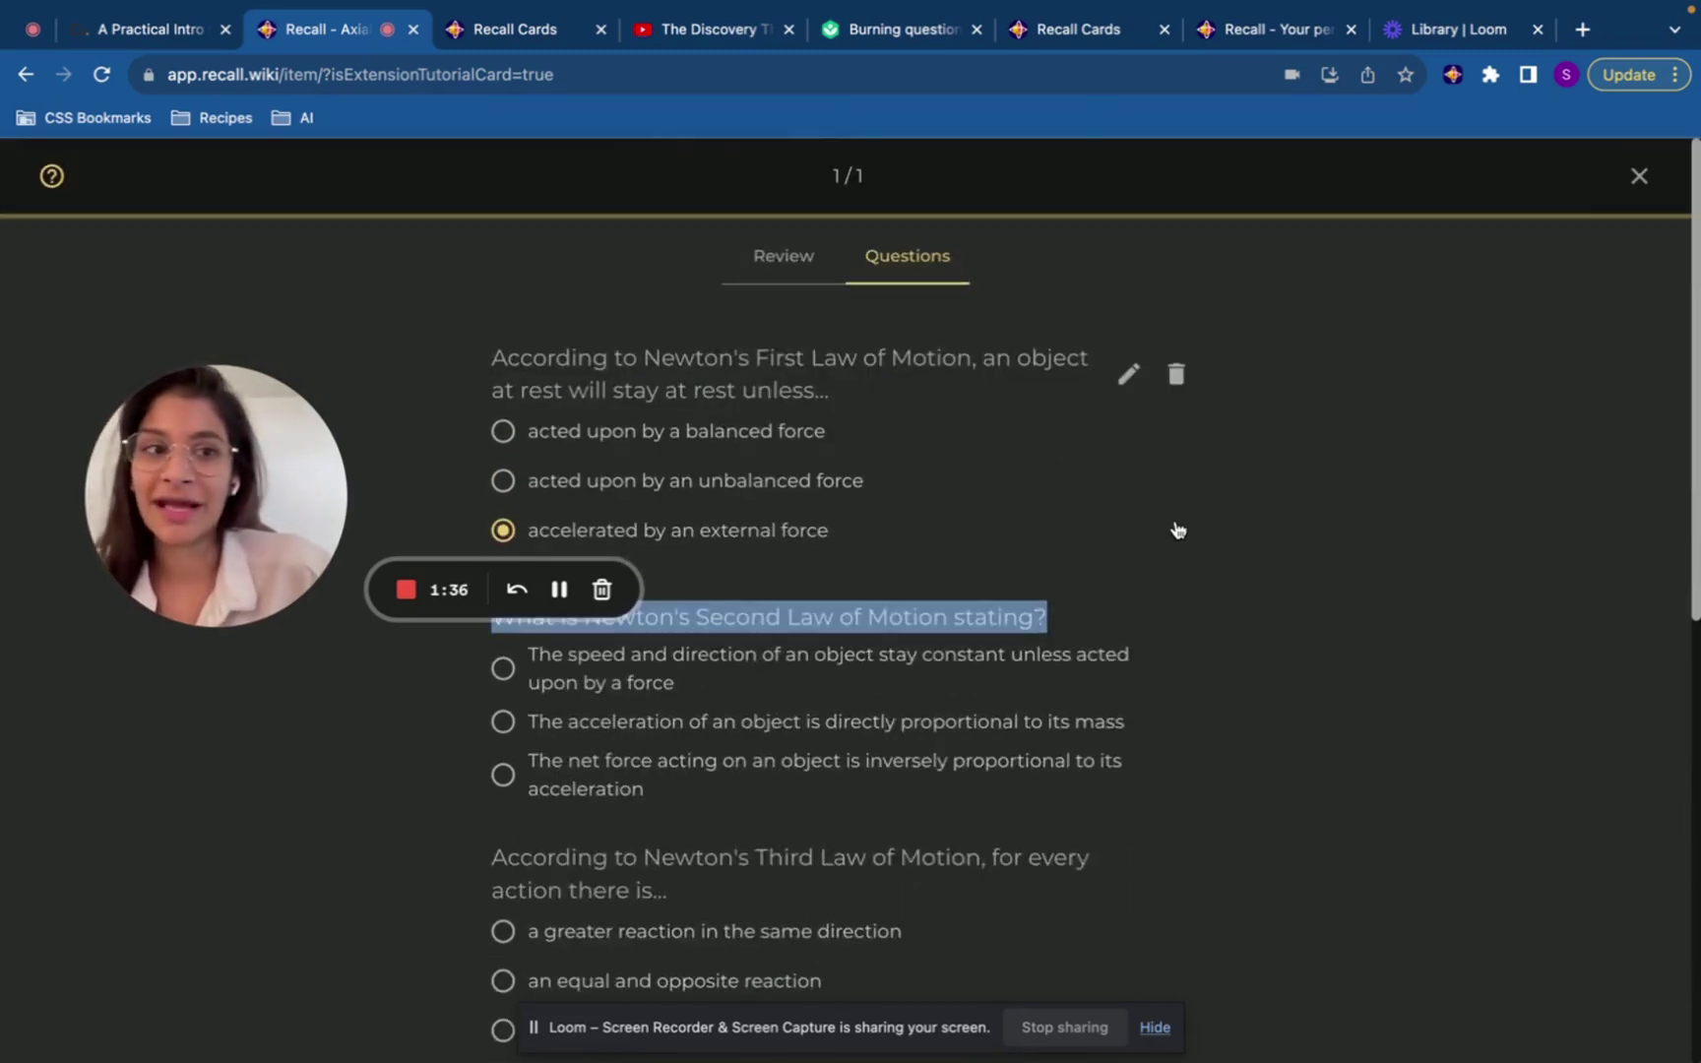
Step: Close the quiz and the article card, returning to the Recall card list
{"action": "left_click", "coordinate": [1638, 175]}
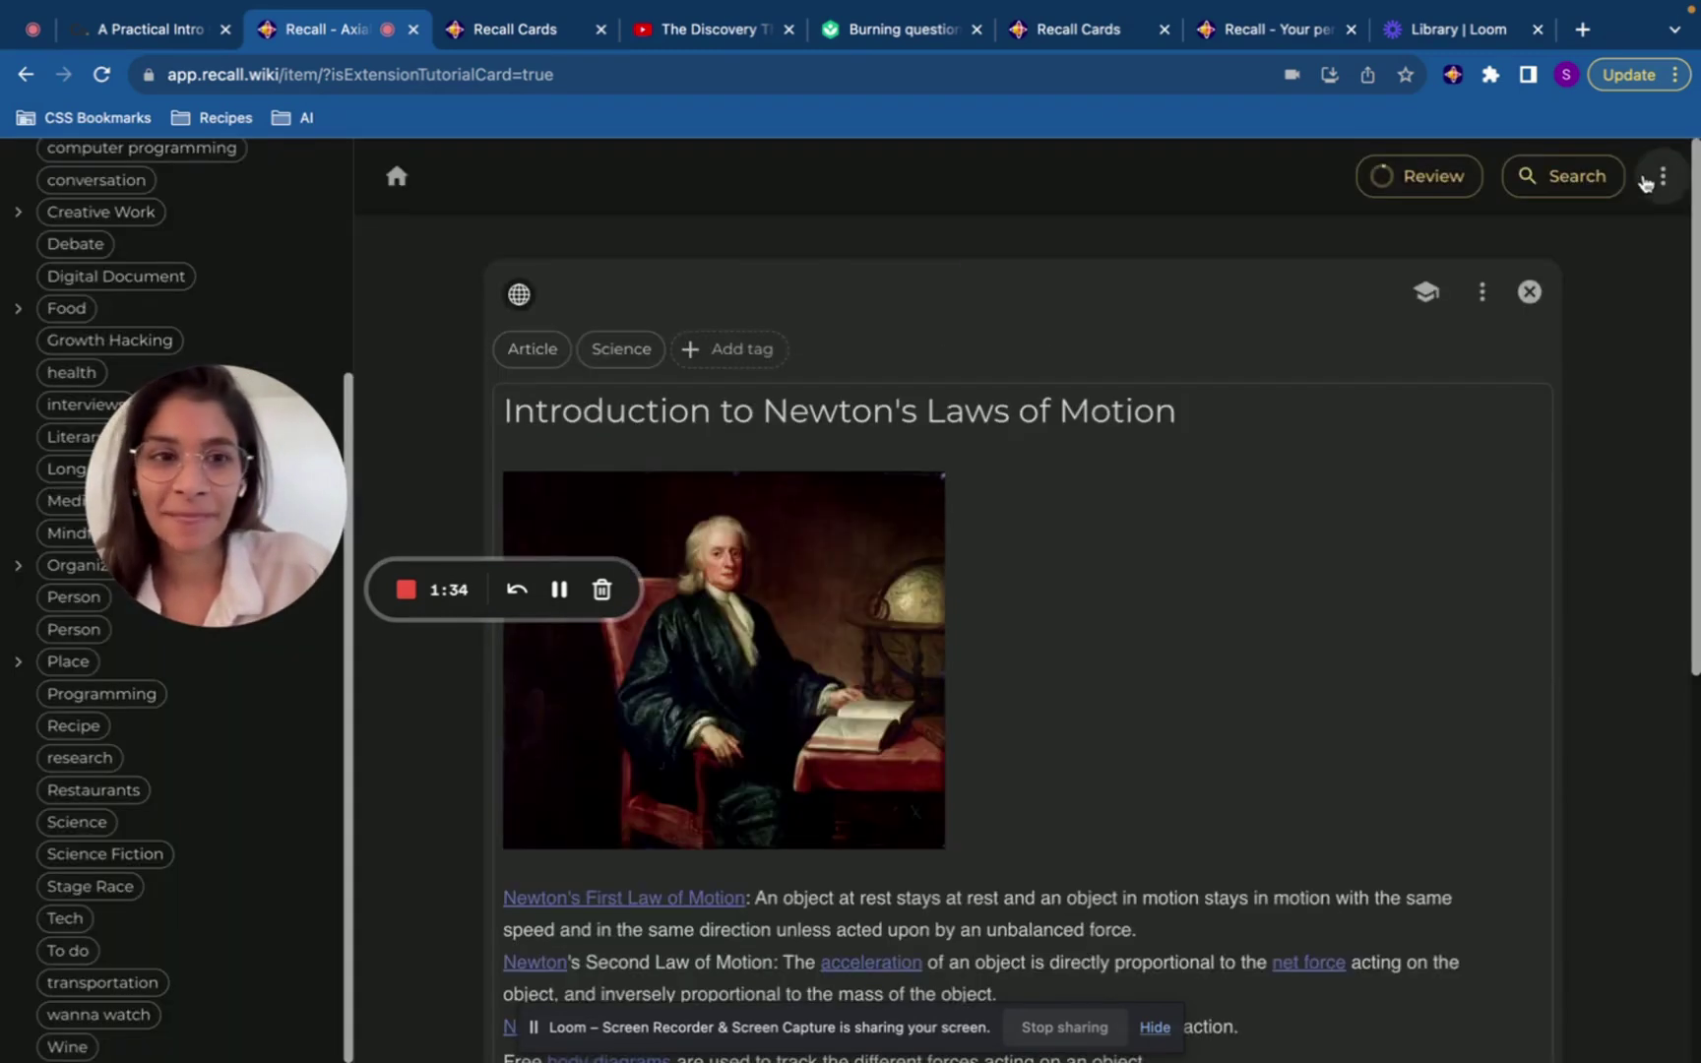
{"action": "left_click", "coordinate": [1527, 294]}
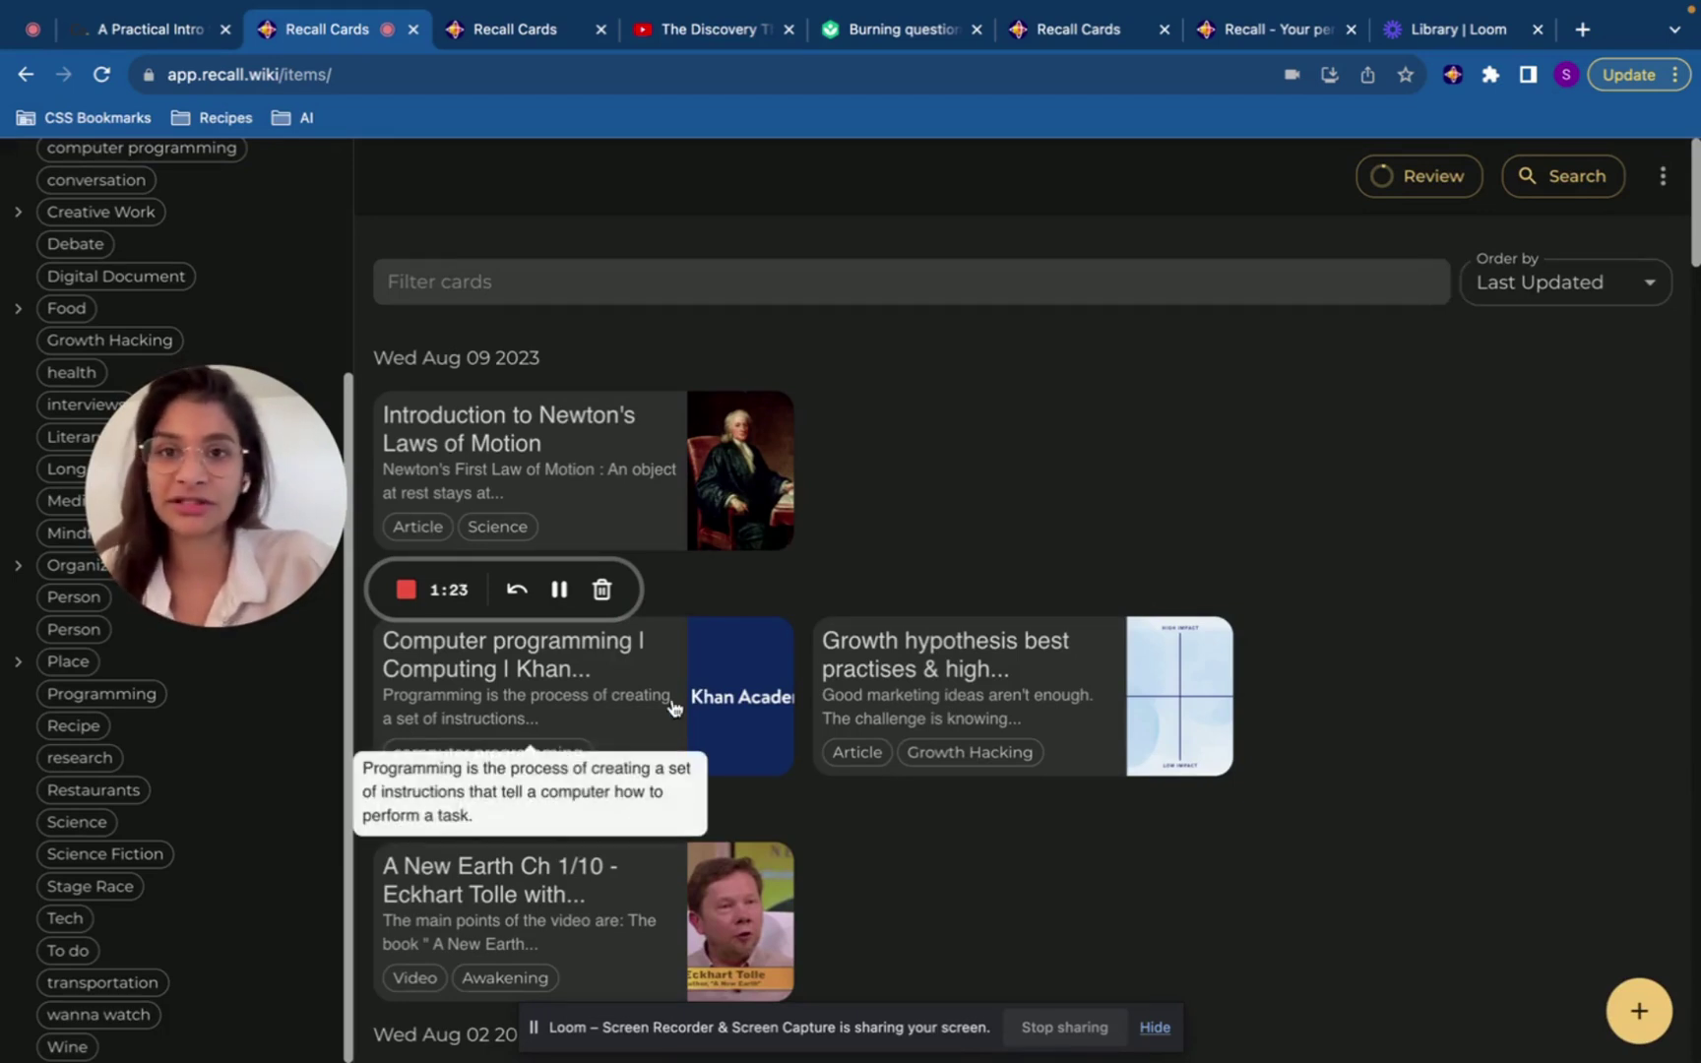
Step: Play The Discovery That Transformed Pi past its ad and get Recall's summary of the video
{"action": "left_click", "coordinate": [704, 32]}
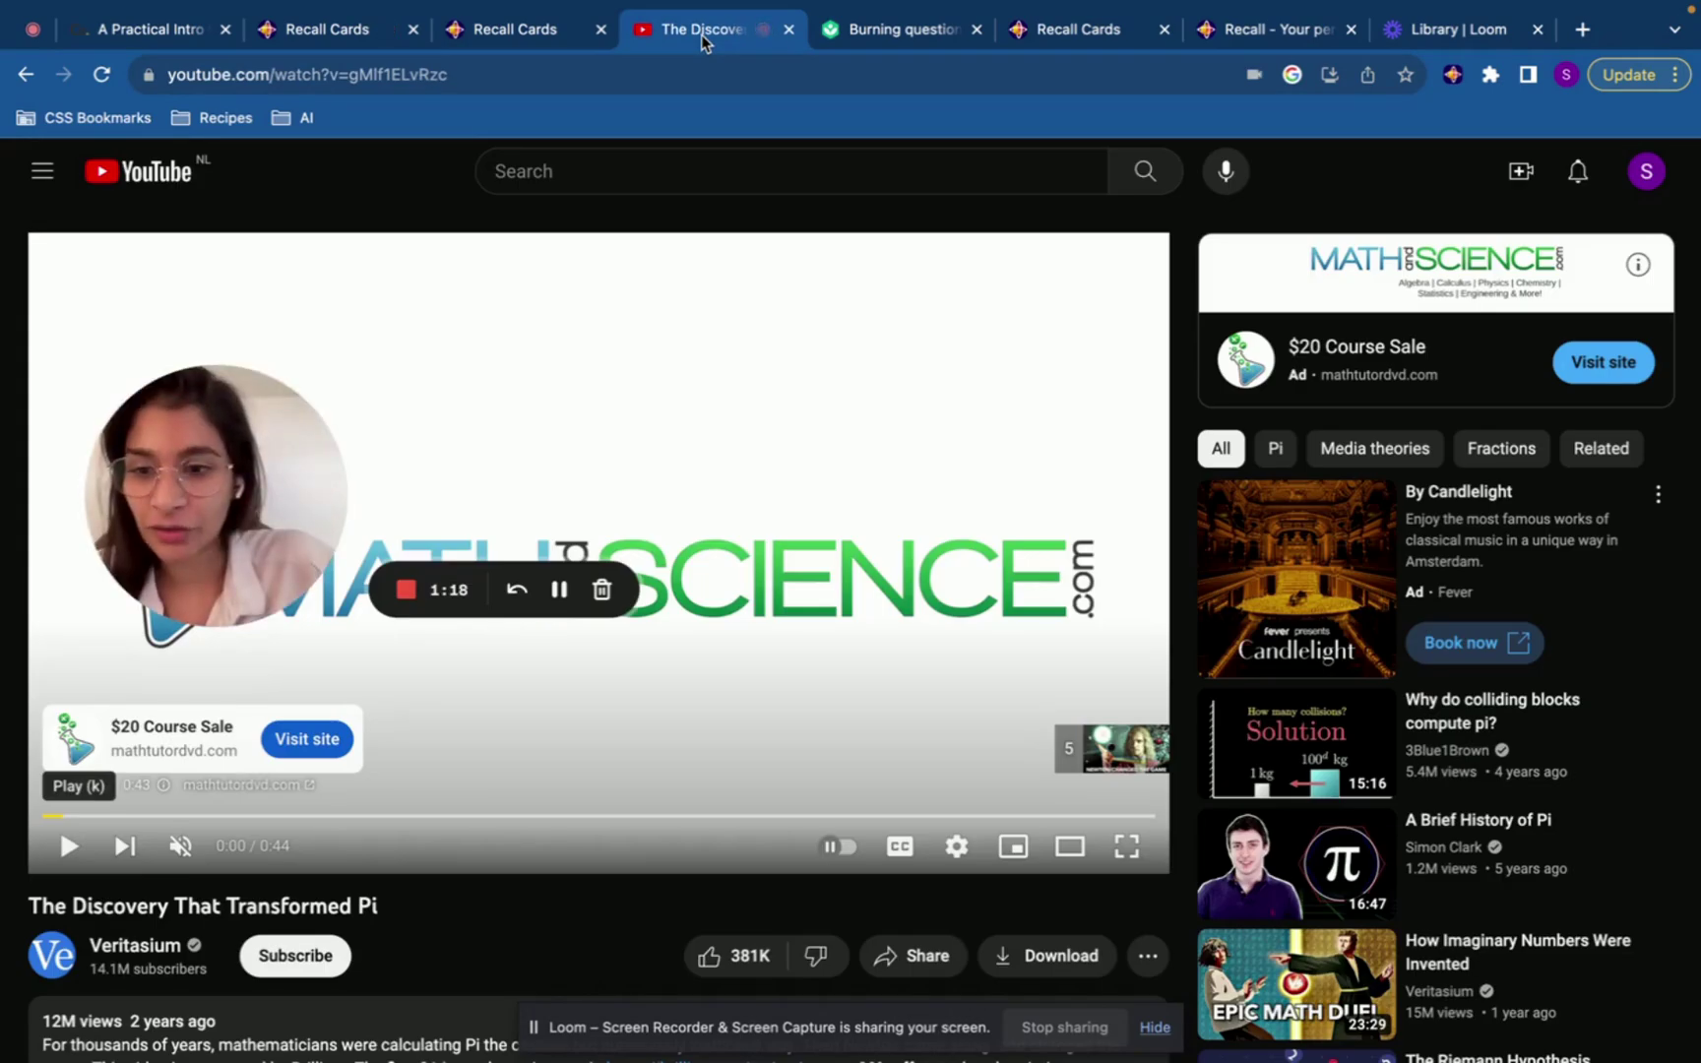
{"action": "scroll", "coordinate": [700, 400], "scroll_direction": "down", "scroll_amount": 3}
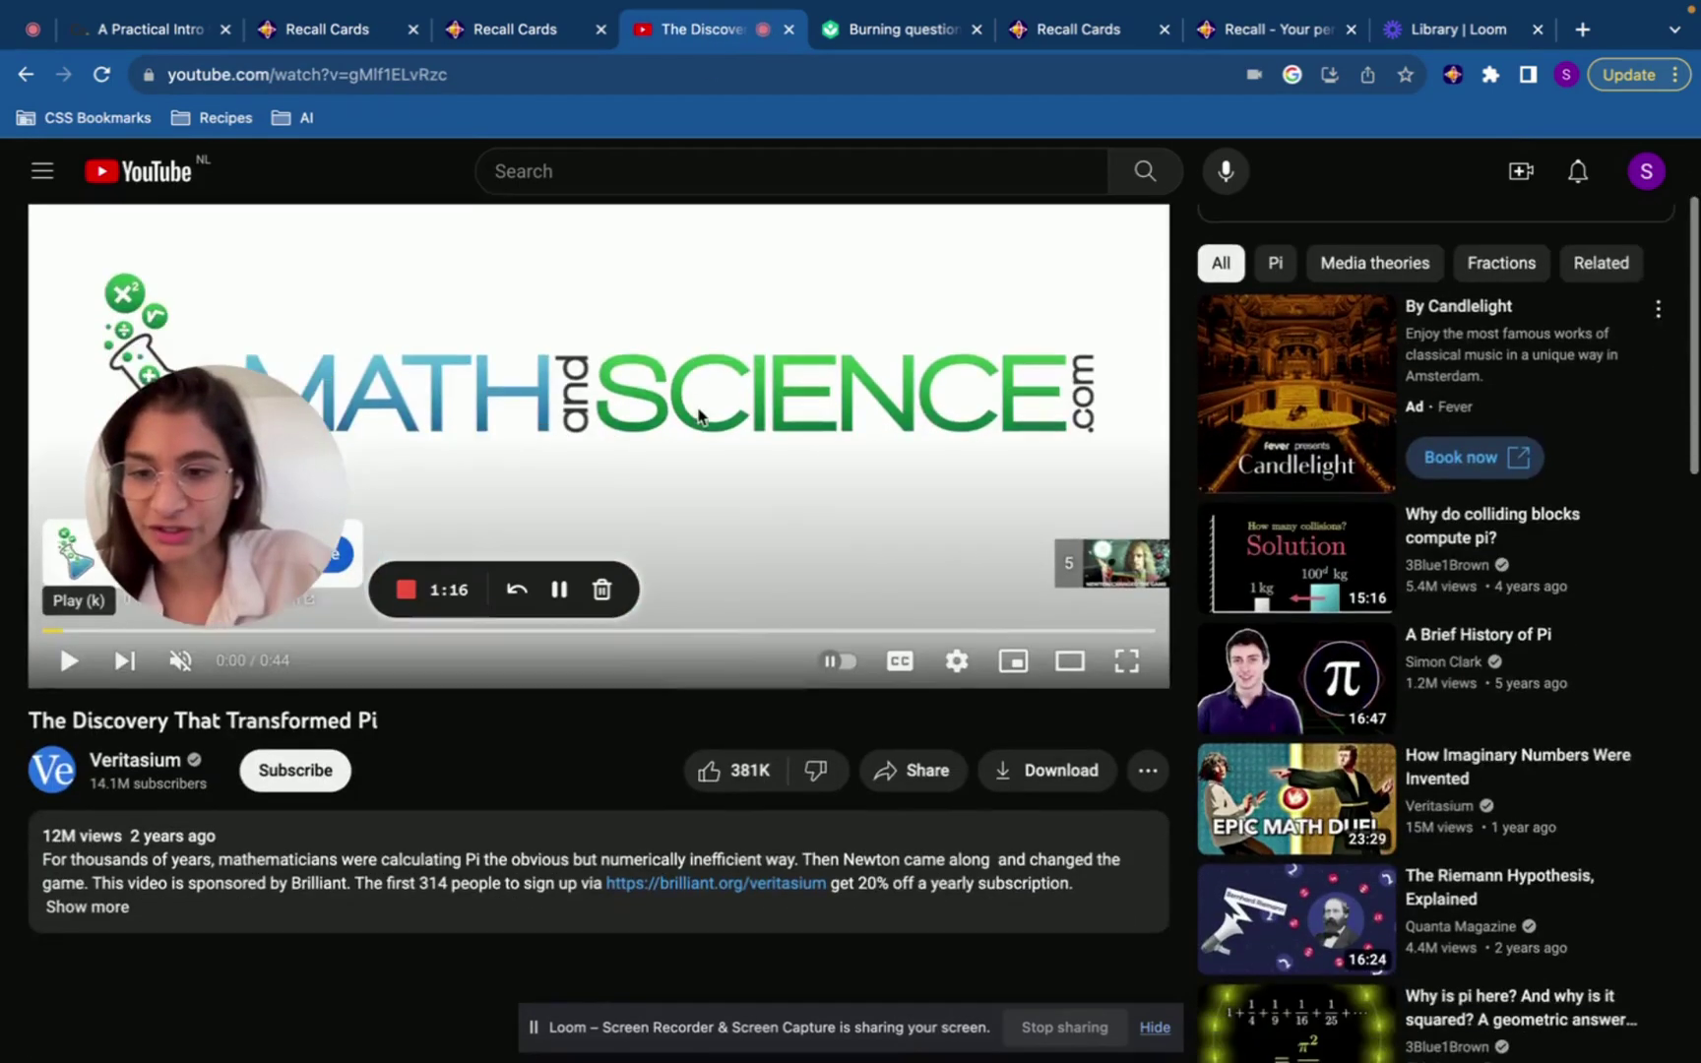
{"action": "scroll", "coordinate": [698, 415], "scroll_direction": "up", "scroll_amount": 3}
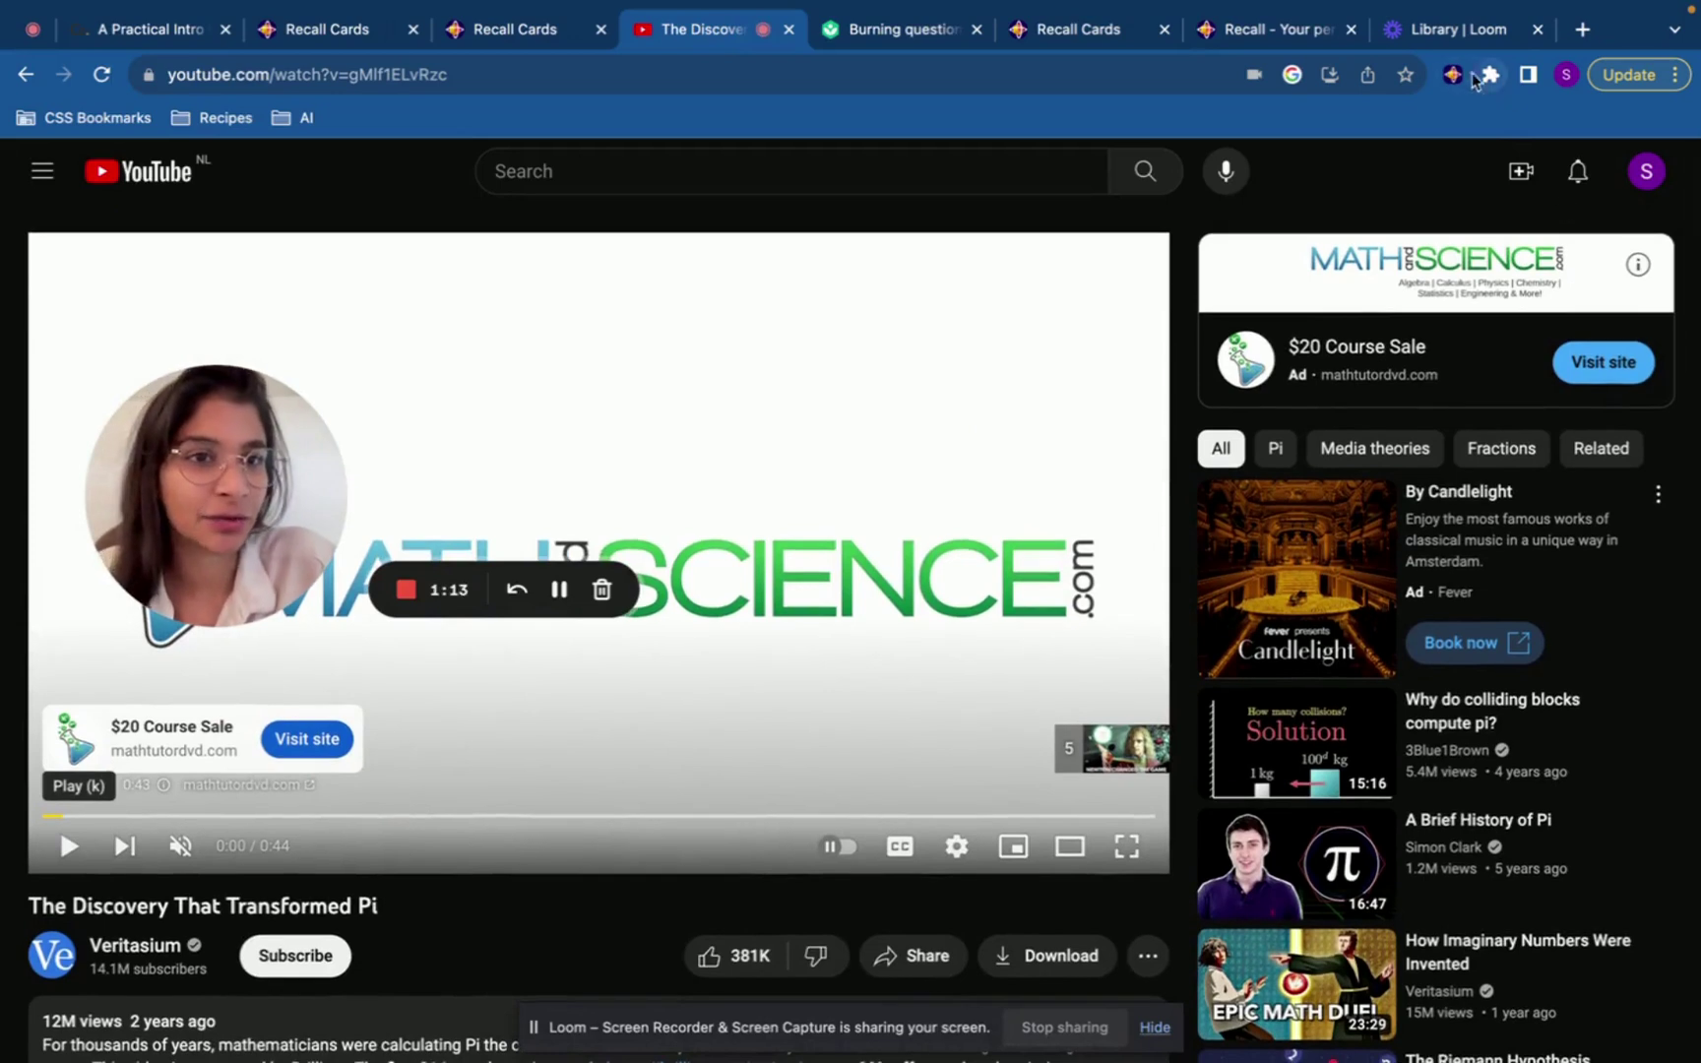
{"action": "left_click", "coordinate": [1453, 74]}
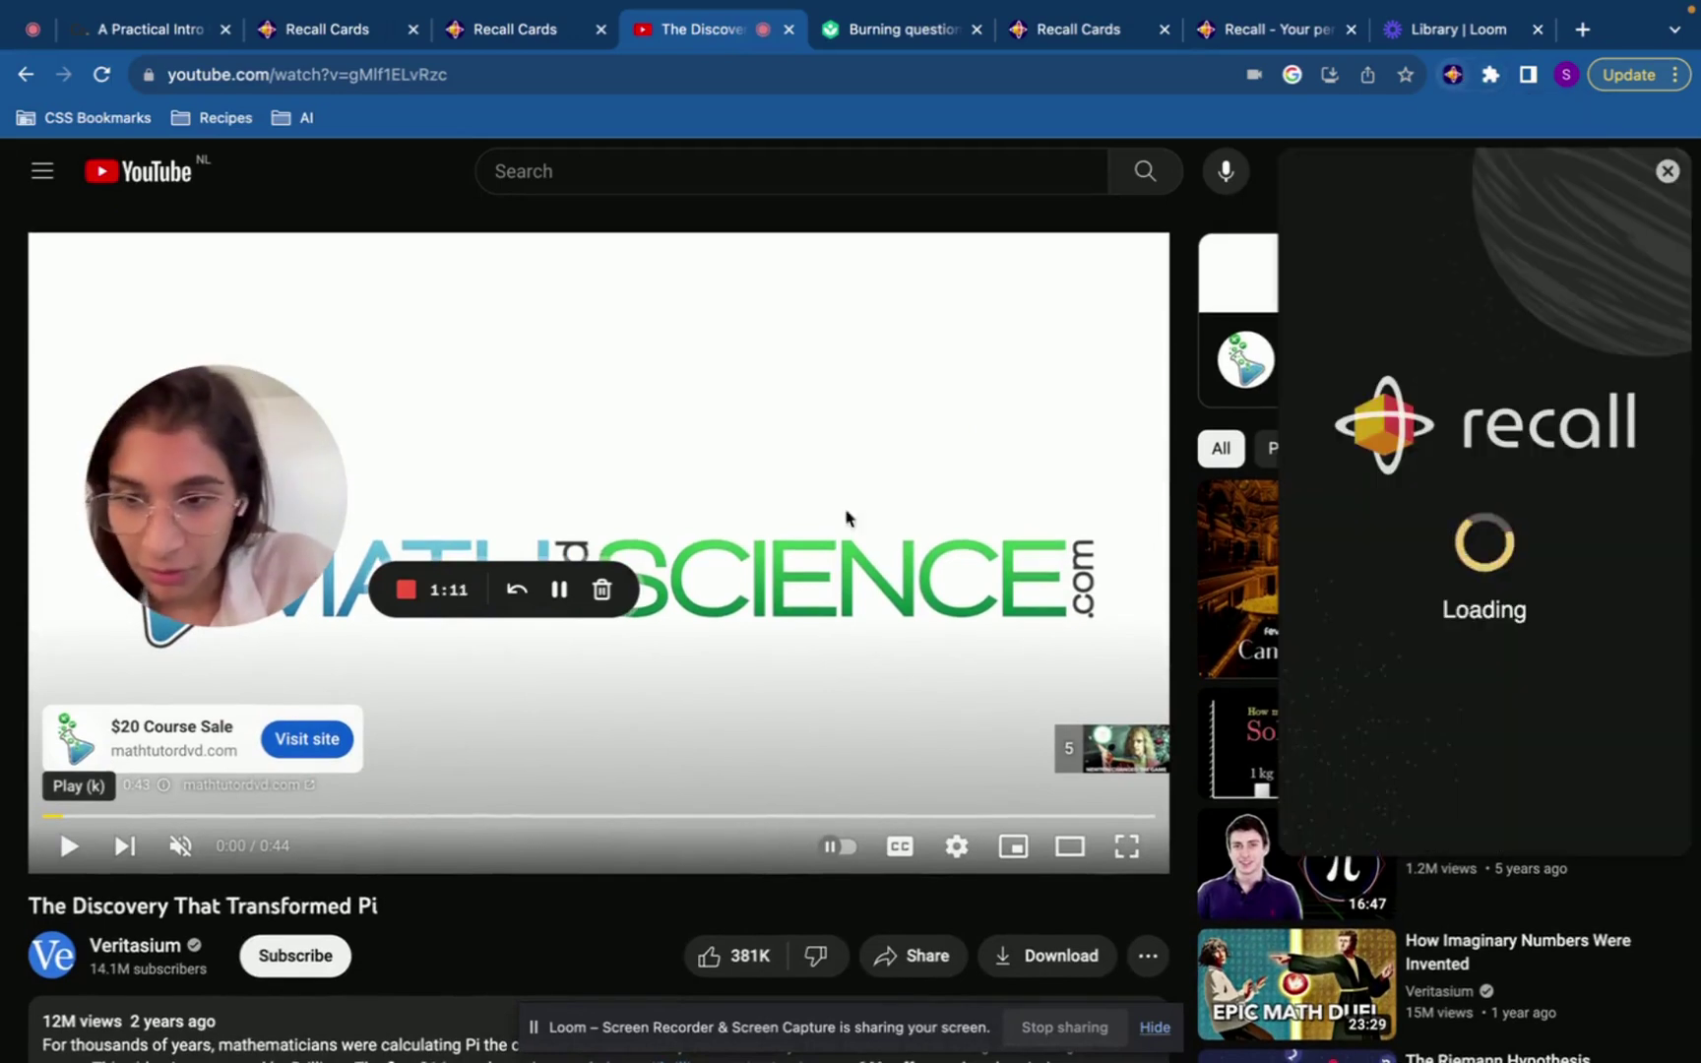
{"action": "left_click", "coordinate": [69, 848]}
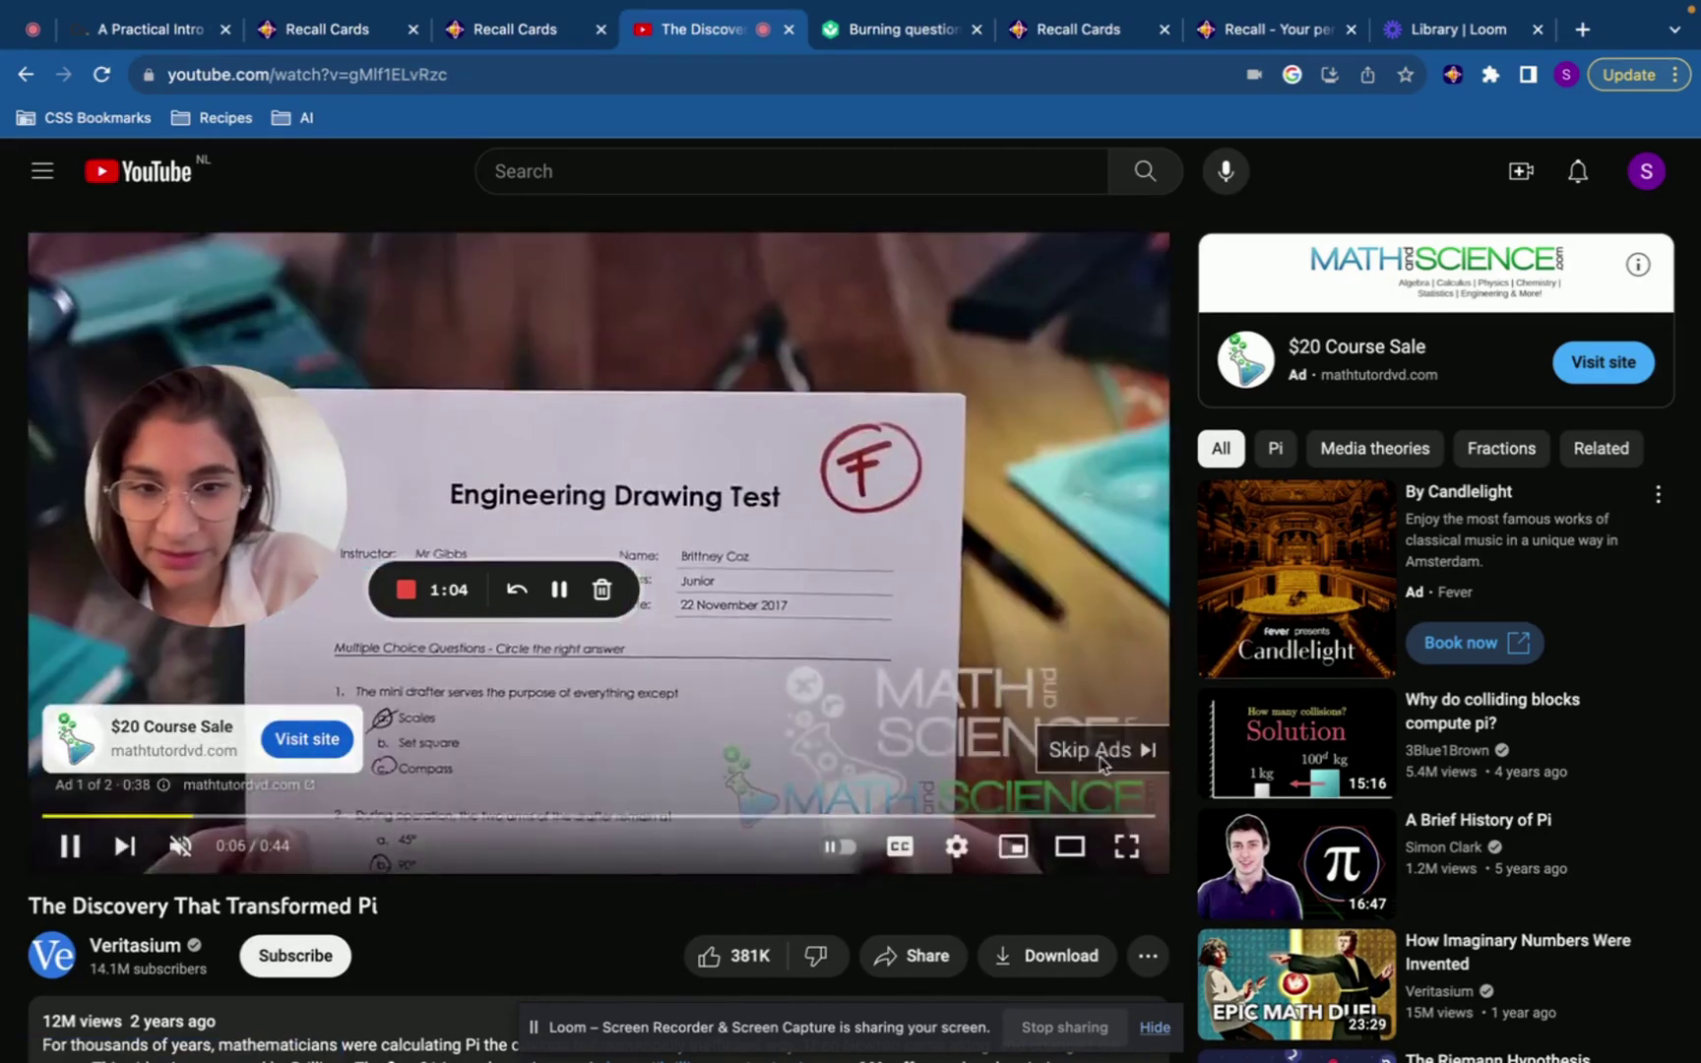
{"action": "left_click", "coordinate": [1102, 748]}
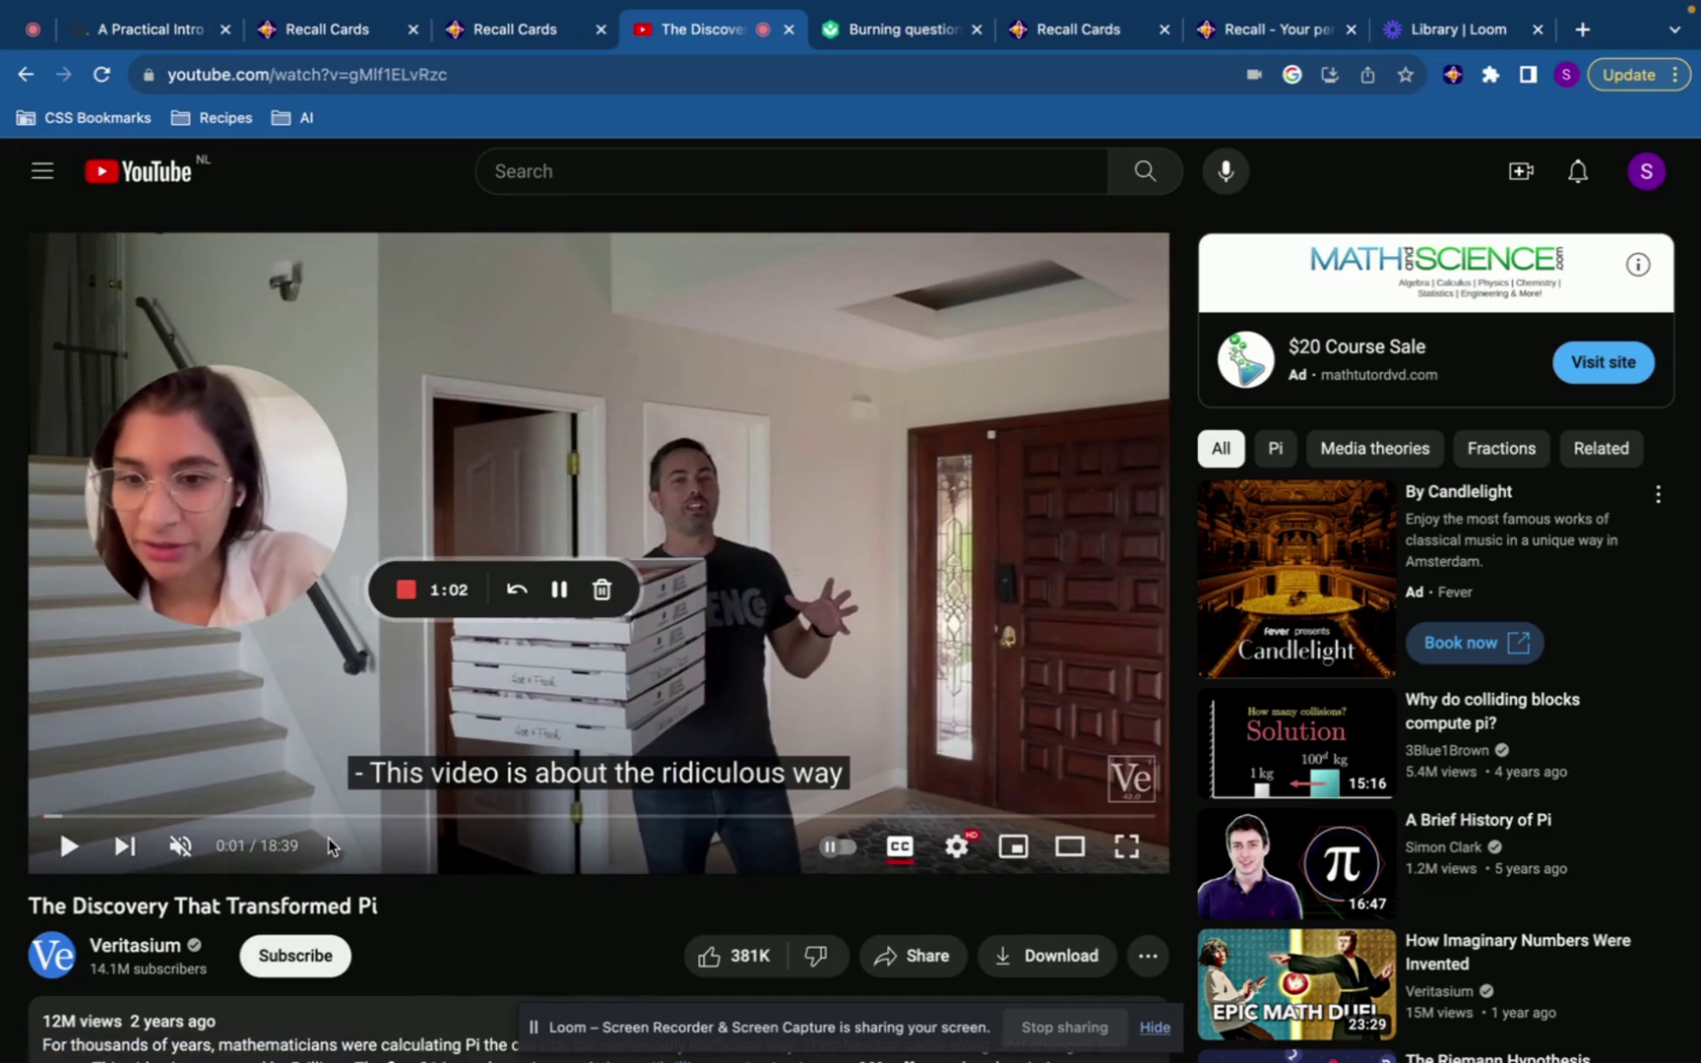
{"action": "scroll", "coordinate": [329, 847], "scroll_direction": "down", "scroll_amount": 2}
{"action": "scroll", "coordinate": [664, 745], "scroll_direction": "up", "scroll_amount": 2}
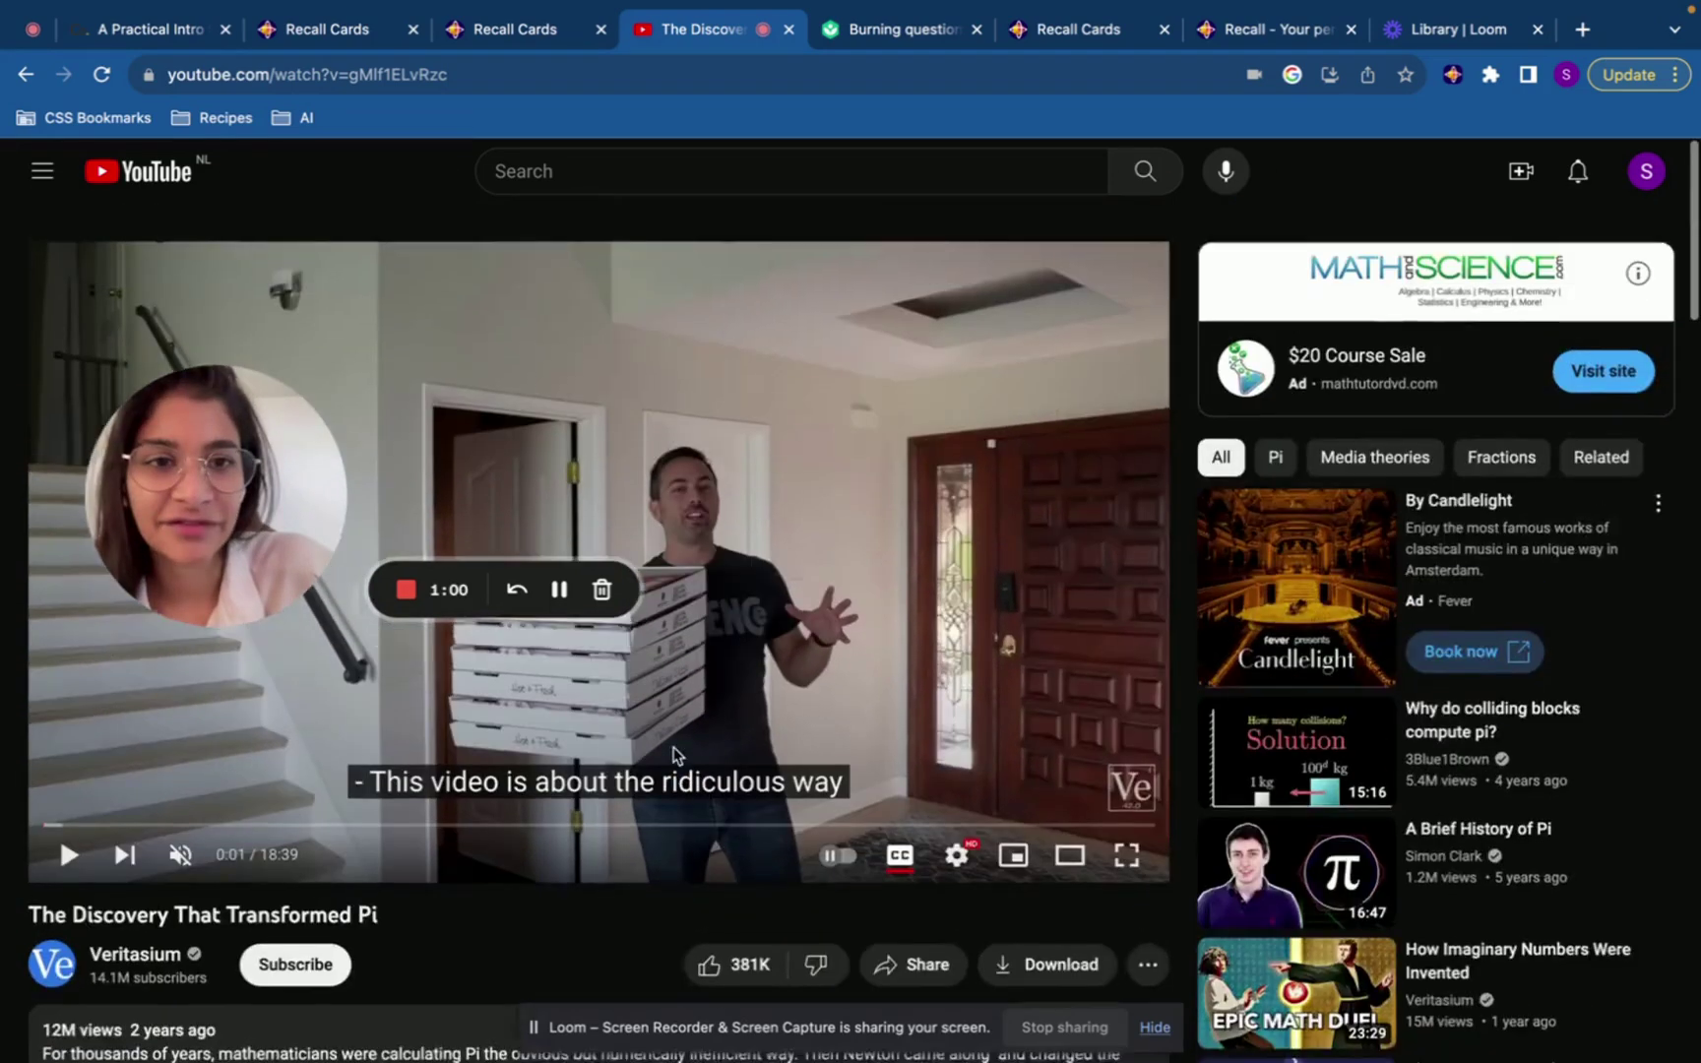
{"action": "left_click", "coordinate": [1451, 74]}
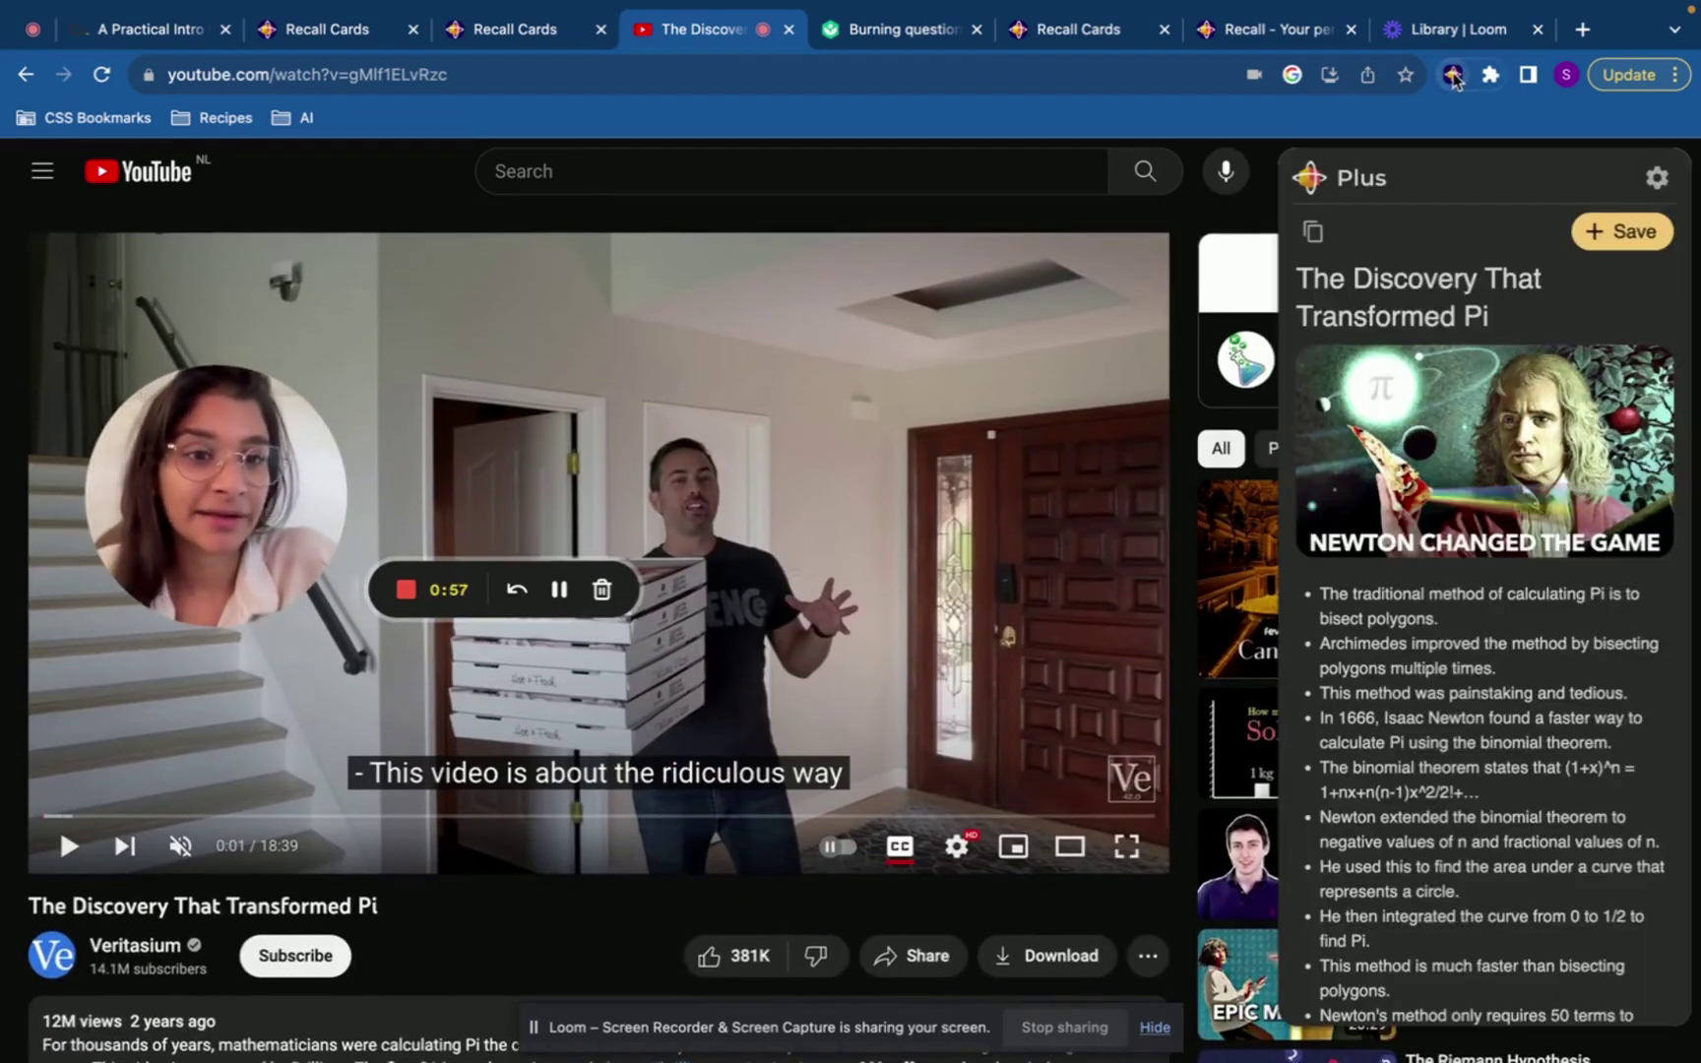
{"action": "scroll", "coordinate": [1436, 452], "scroll_direction": "down", "scroll_amount": 3}
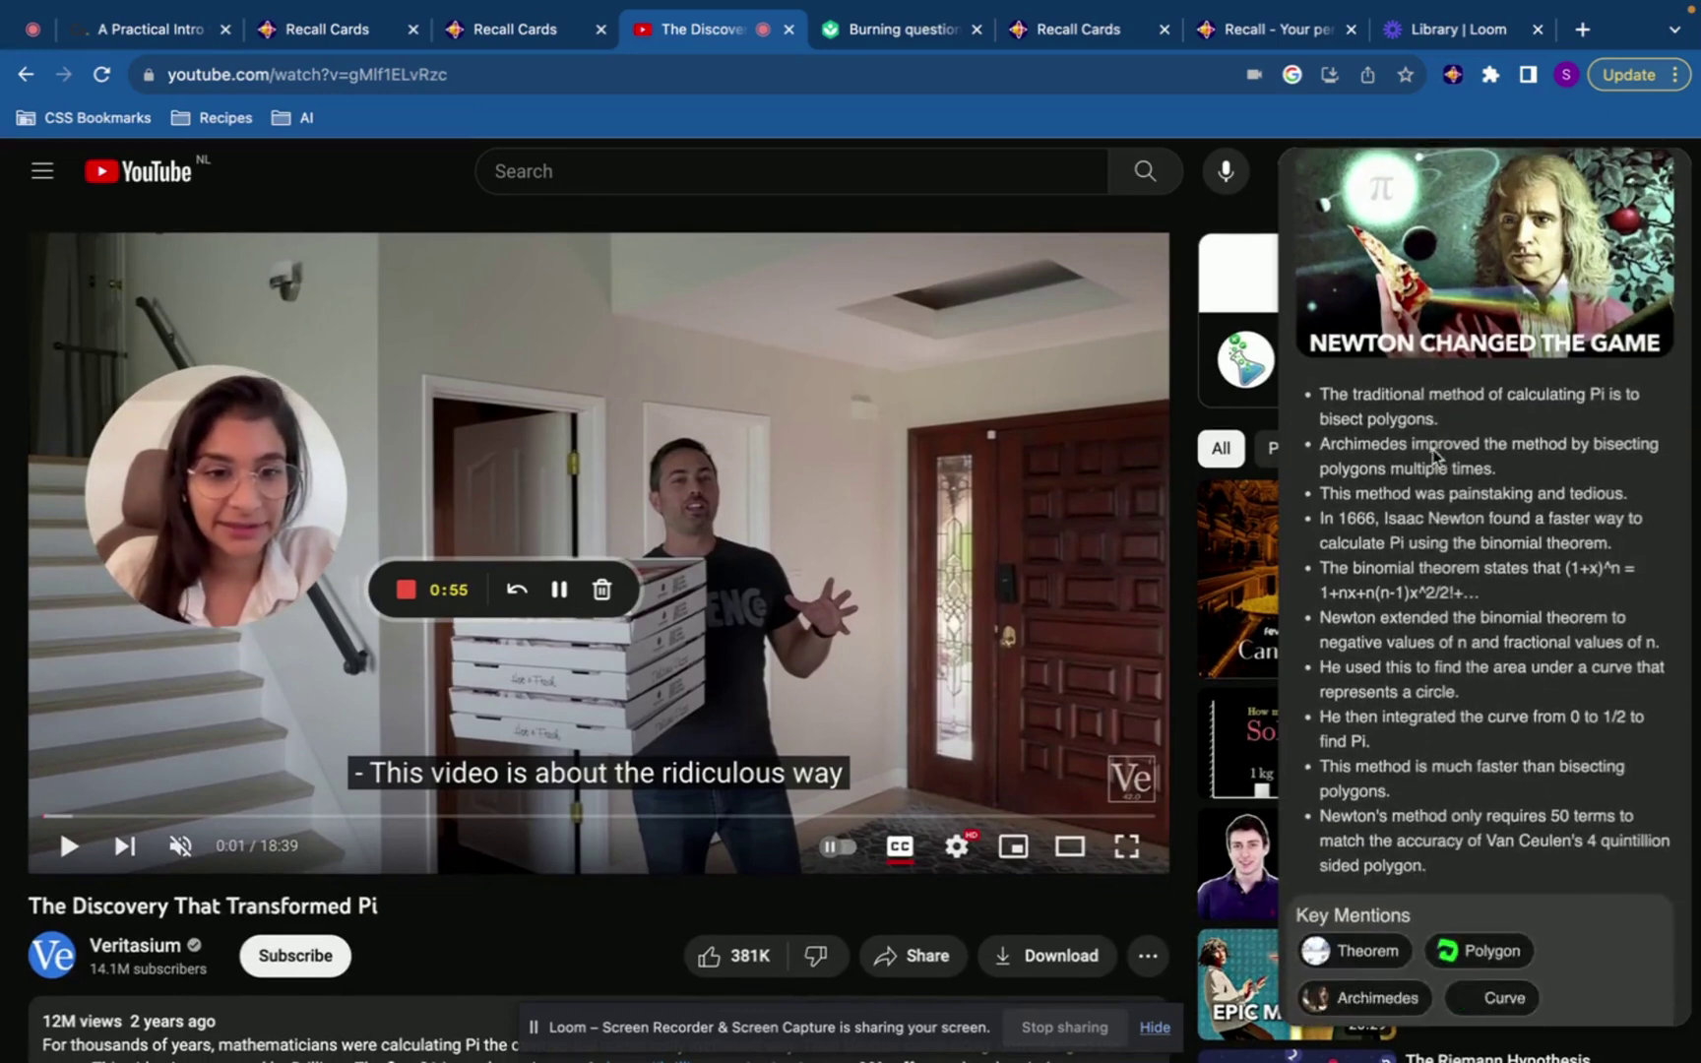
{"action": "scroll", "coordinate": [1581, 638], "scroll_direction": "up", "scroll_amount": 3}
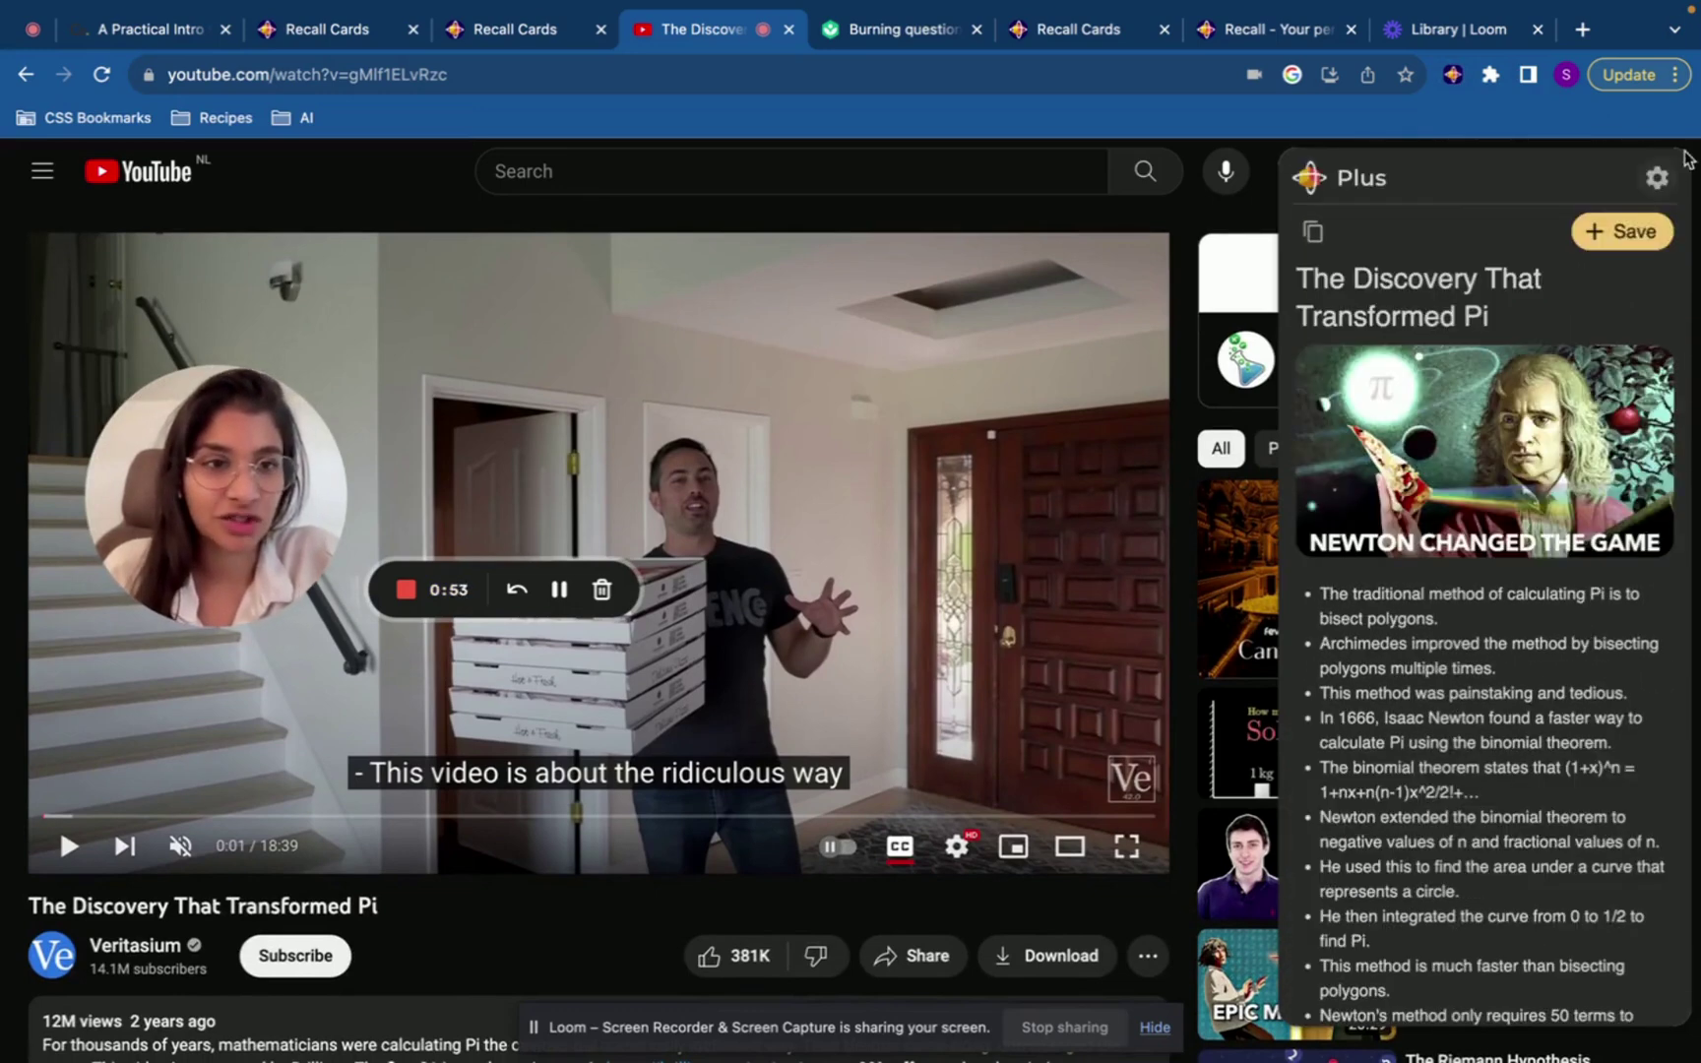
Step: Save the Pi video as a Recall card and open its linked Isaac Newton card alongside
{"action": "left_click", "coordinate": [1626, 234]}
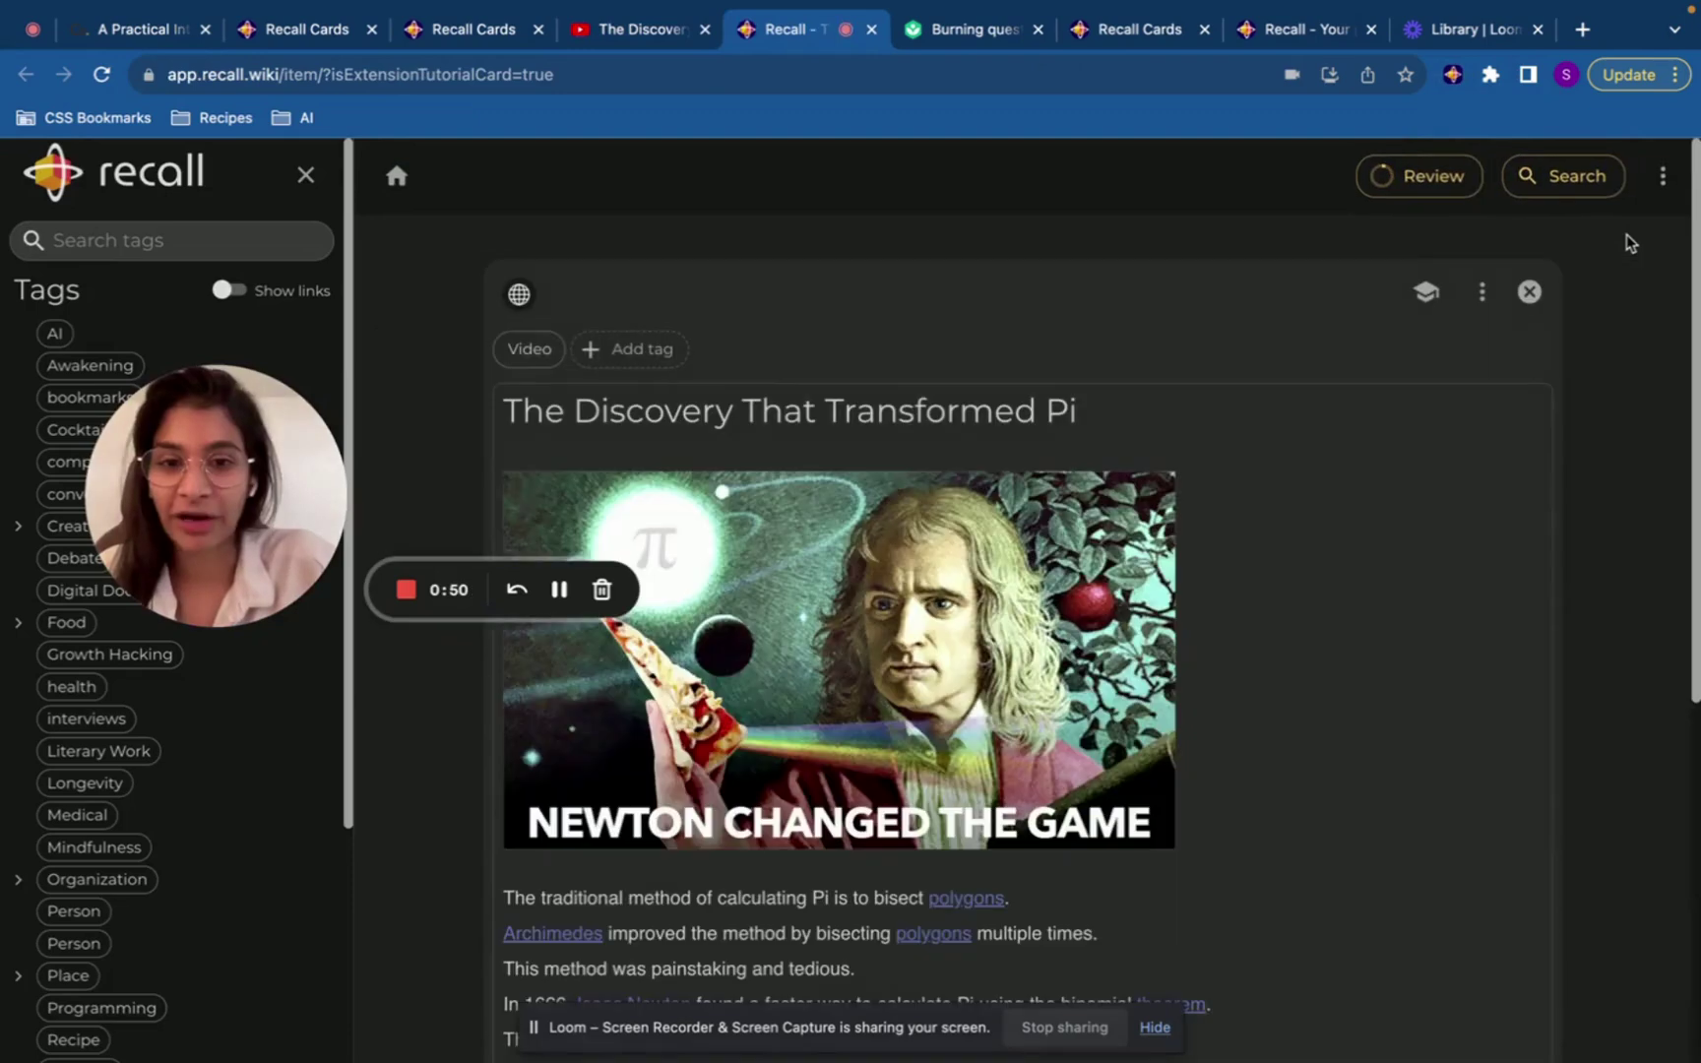
{"action": "scroll", "coordinate": [1554, 427], "scroll_direction": "down", "scroll_amount": 5}
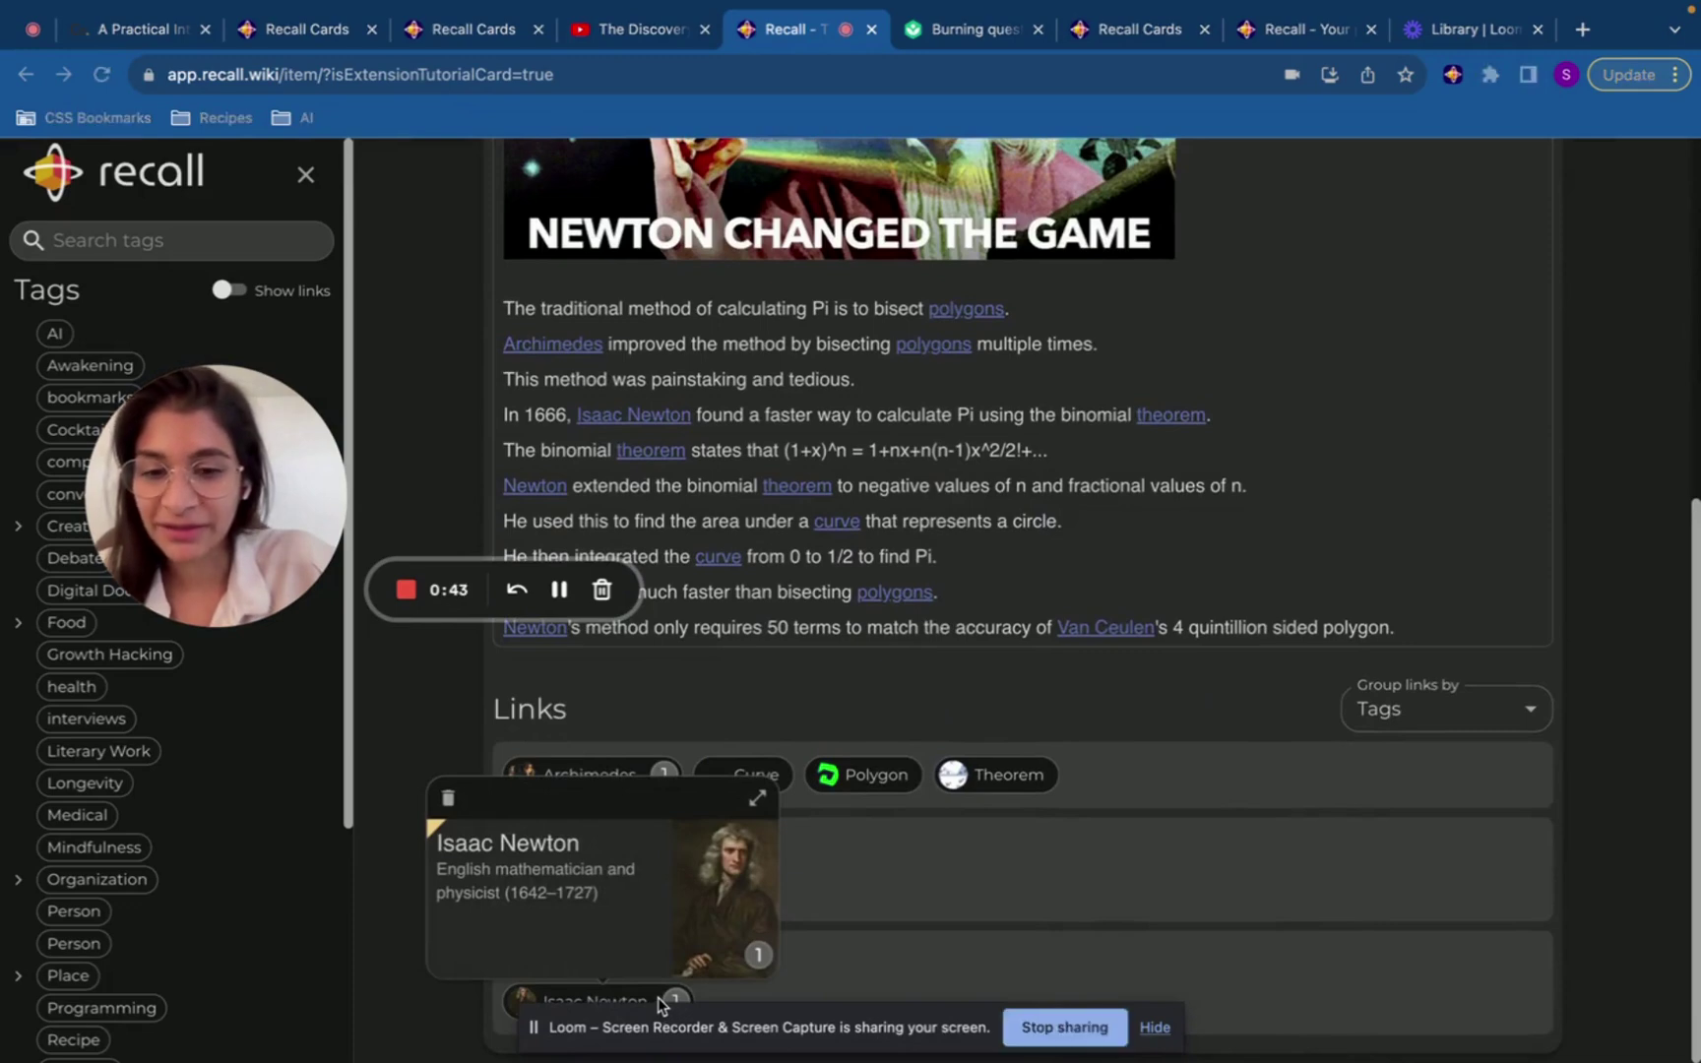
{"action": "left_click", "coordinate": [619, 998]}
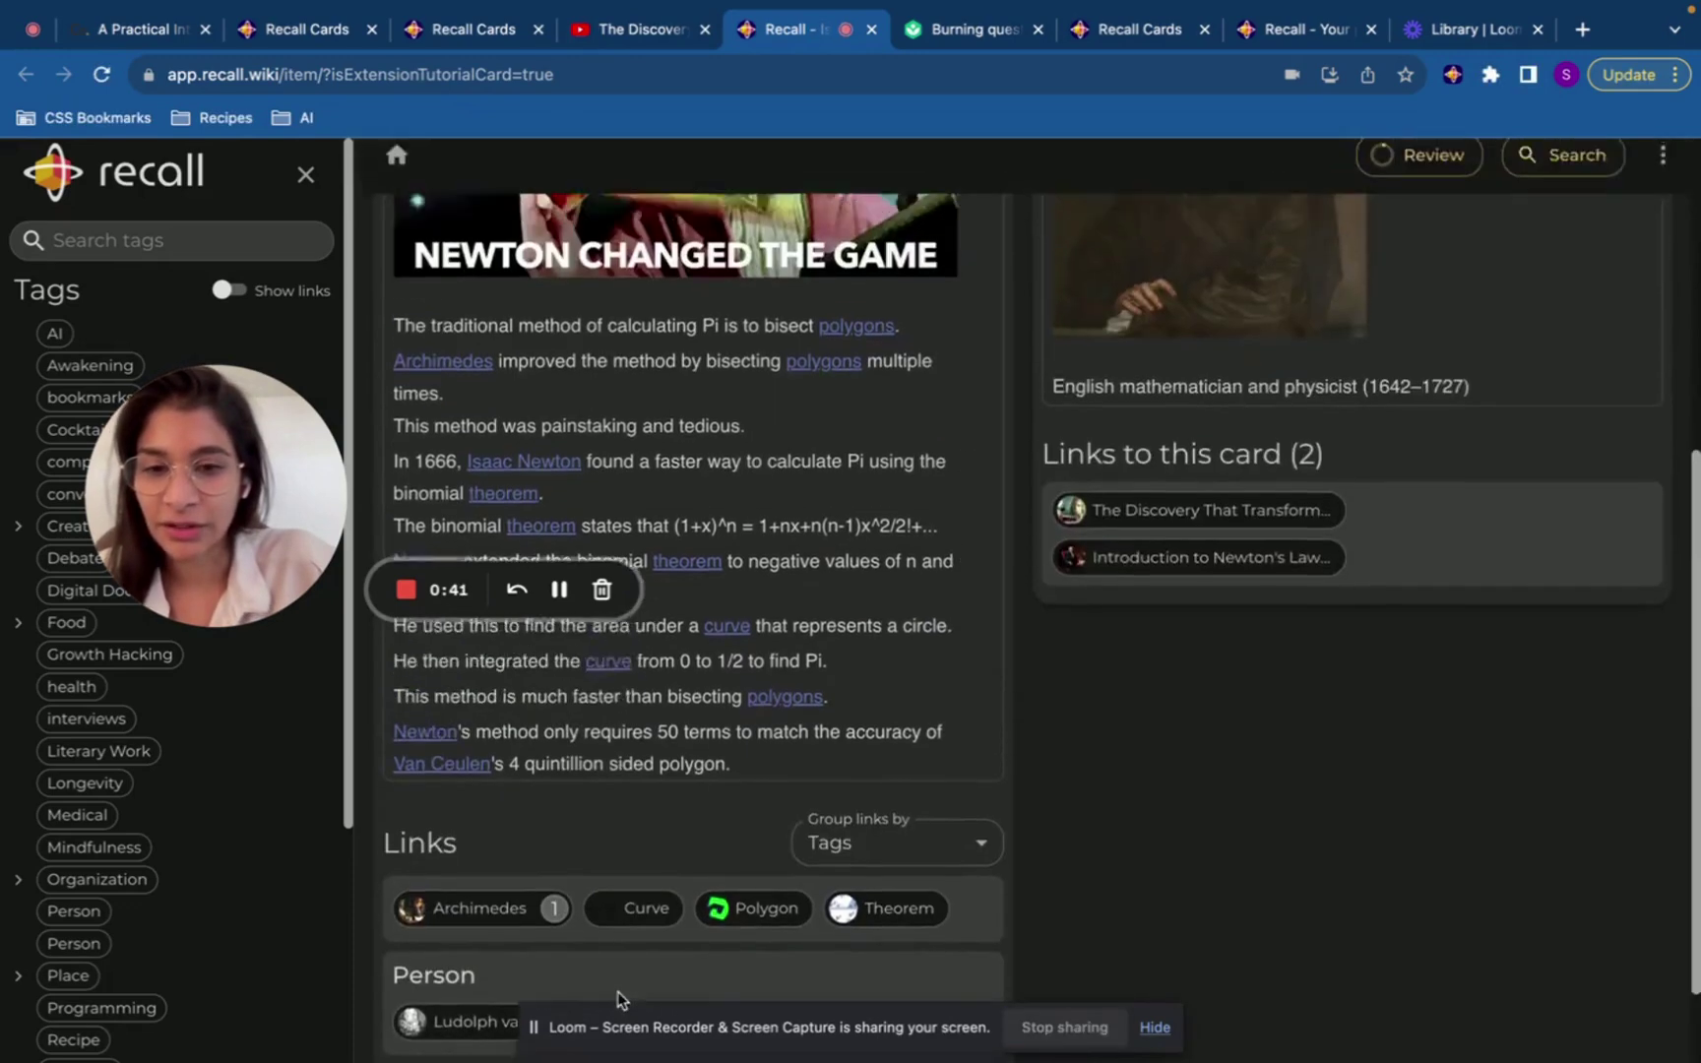
{"action": "scroll", "coordinate": [1187, 758], "scroll_direction": "down", "scroll_amount": 3}
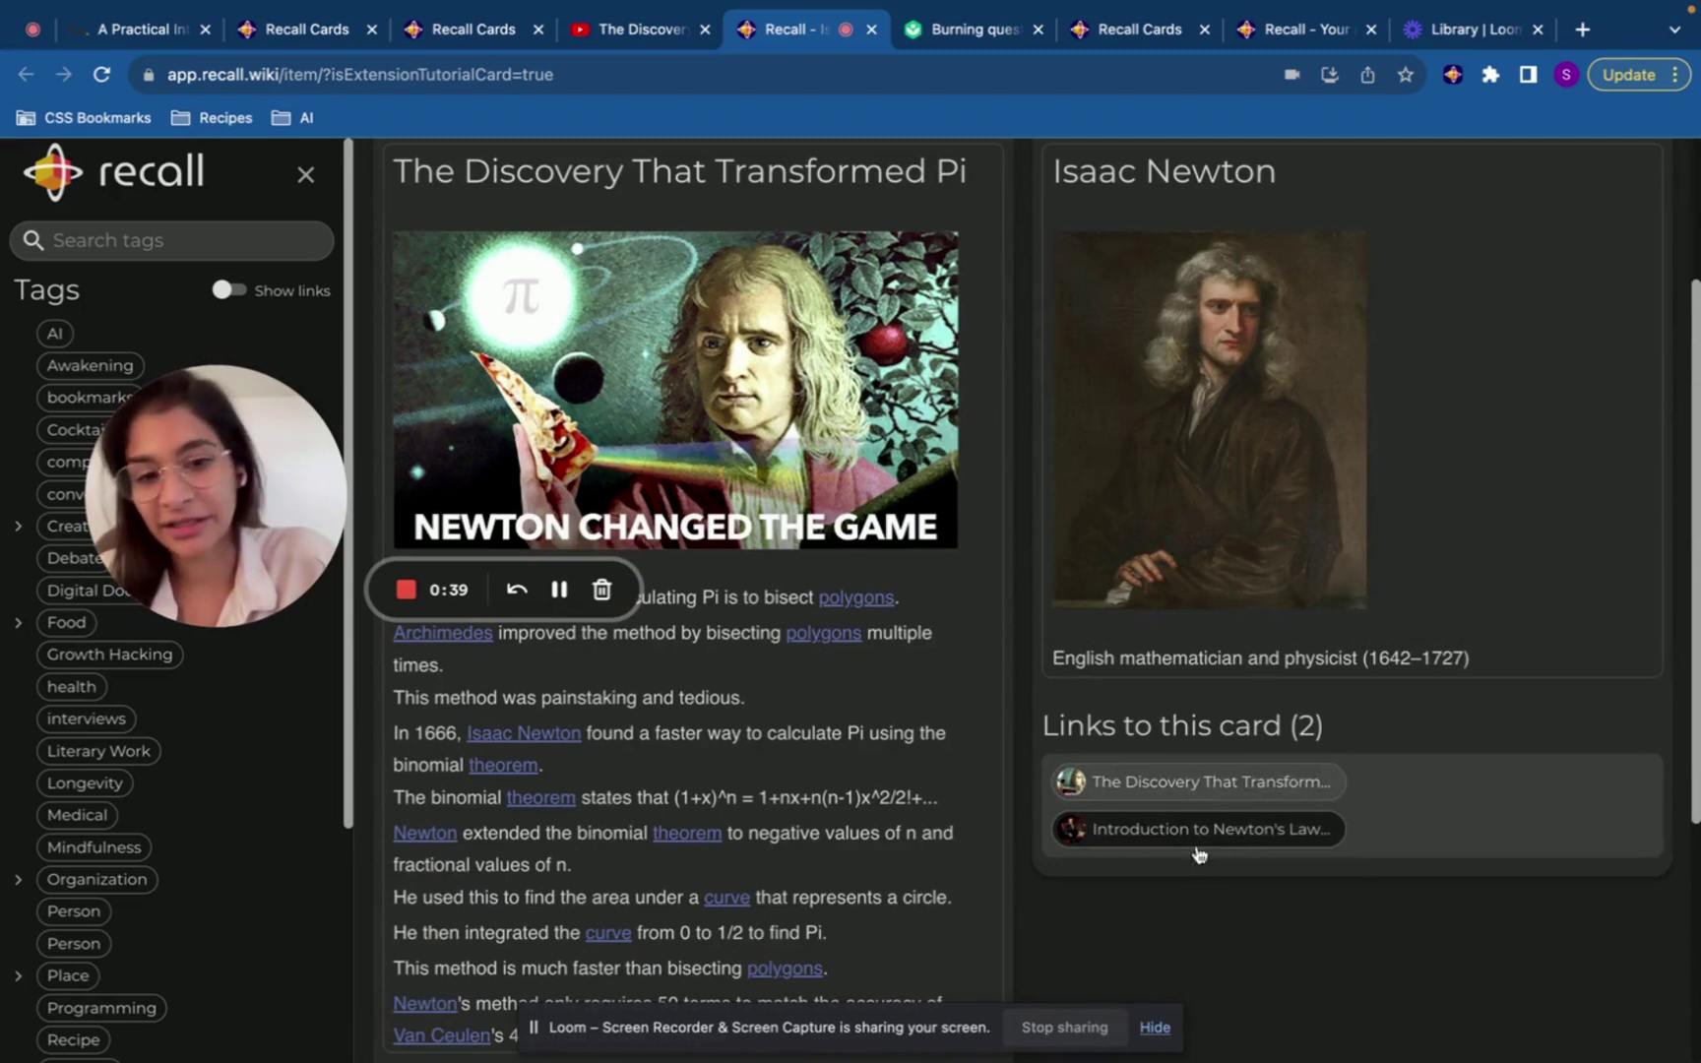